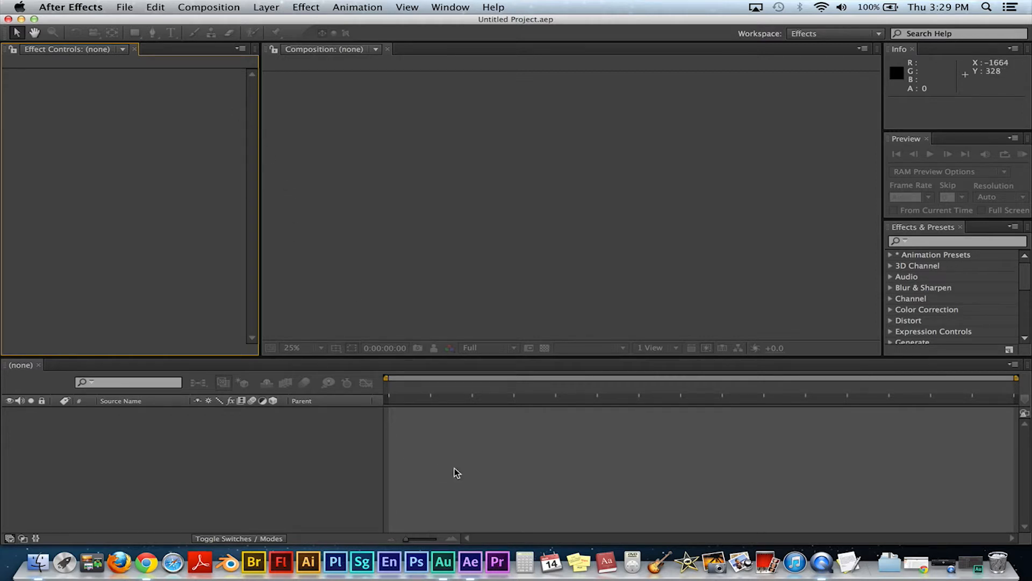
# Step: Quit After Effects and relaunch it
pyautogui.rightClick(470, 562)
pyautogui.click(489, 531)
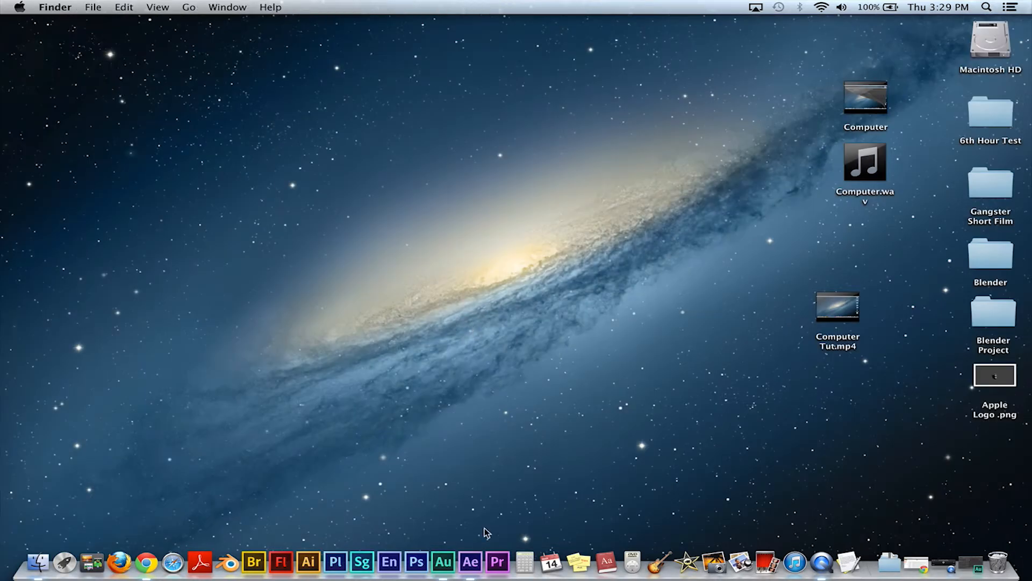
pyautogui.click(472, 560)
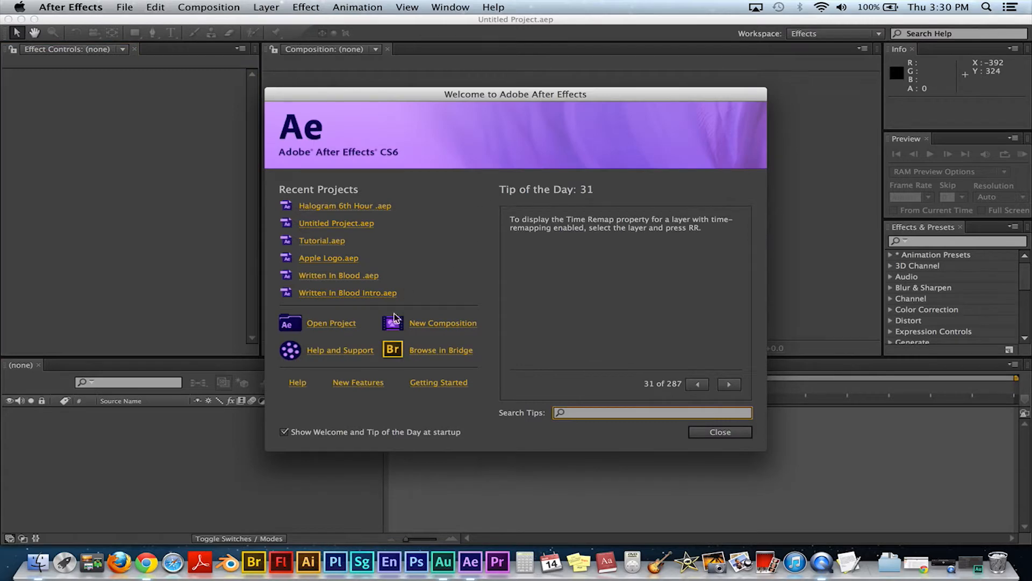
# Step: Start a new composition and name it Tut
pyautogui.click(450, 325)
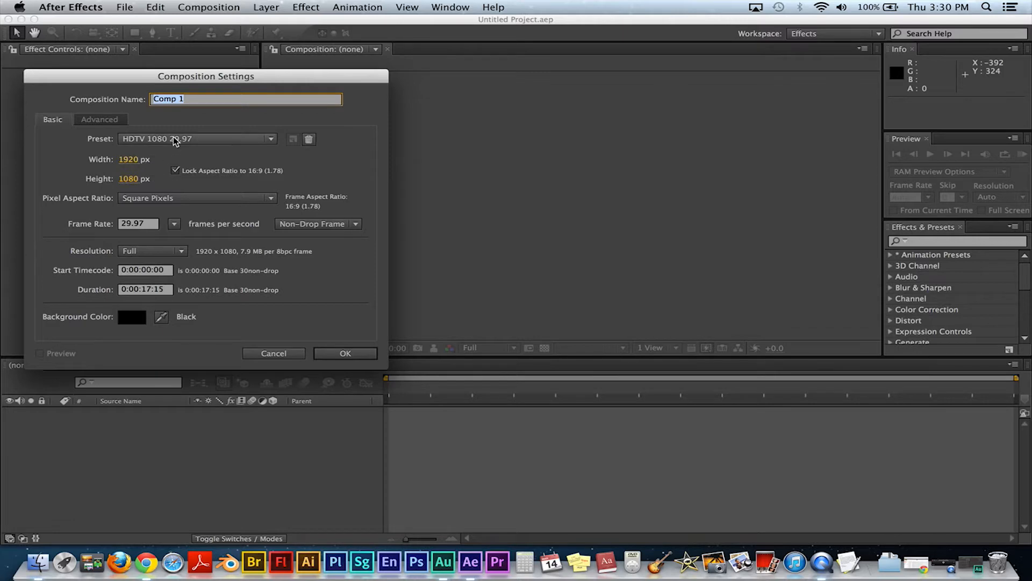
pyautogui.write('Tut')
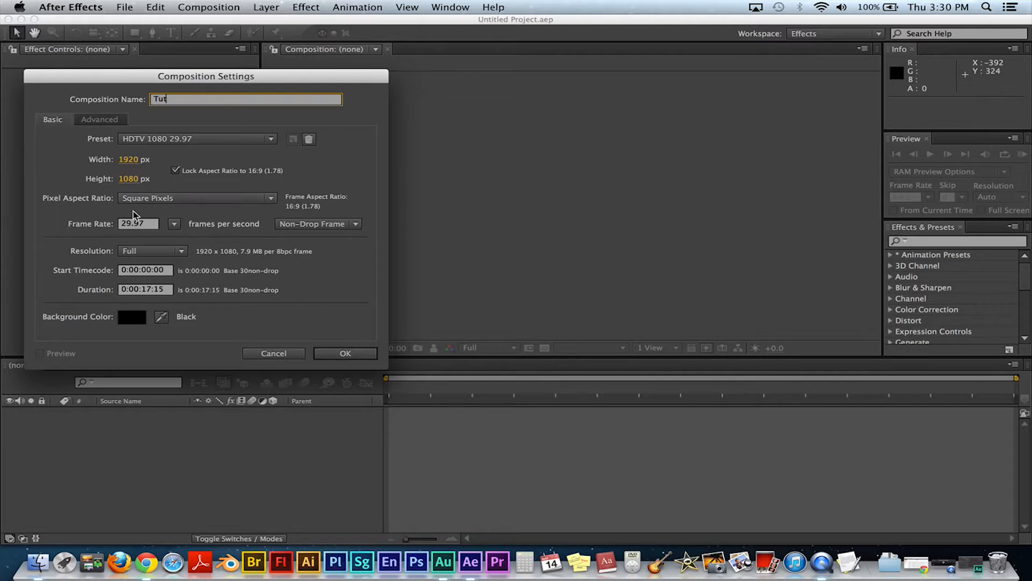
# Step: Set the composition's background color to black and confirm the composition settings
pyautogui.click(150, 291)
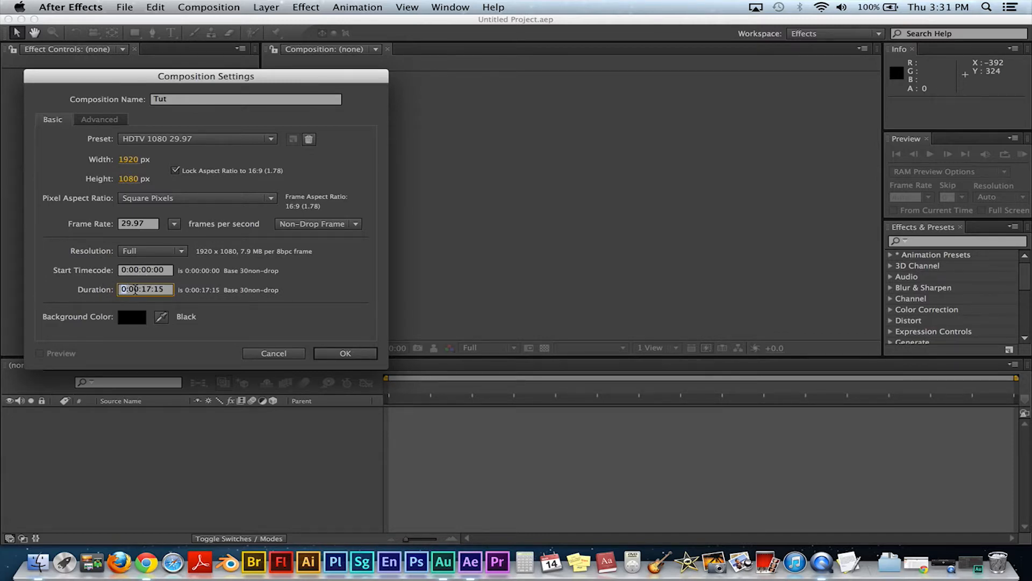
pyautogui.moveTo(129, 289); pyautogui.dragTo(138, 289)
pyautogui.moveTo(141, 289); pyautogui.dragTo(160, 290)
pyautogui.click(160, 290)
pyautogui.click(134, 317)
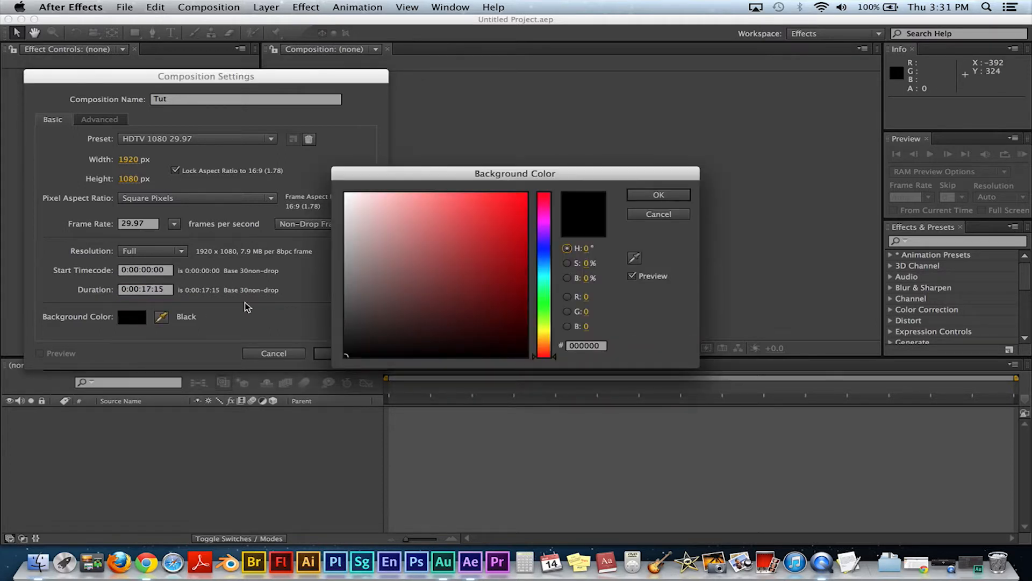
pyautogui.click(440, 230)
pyautogui.moveTo(414, 209)
pyautogui.mouseDown()
pyautogui.moveTo(357, 265)
pyautogui.moveTo(345, 355)
pyautogui.mouseUp()
pyautogui.click(659, 195)
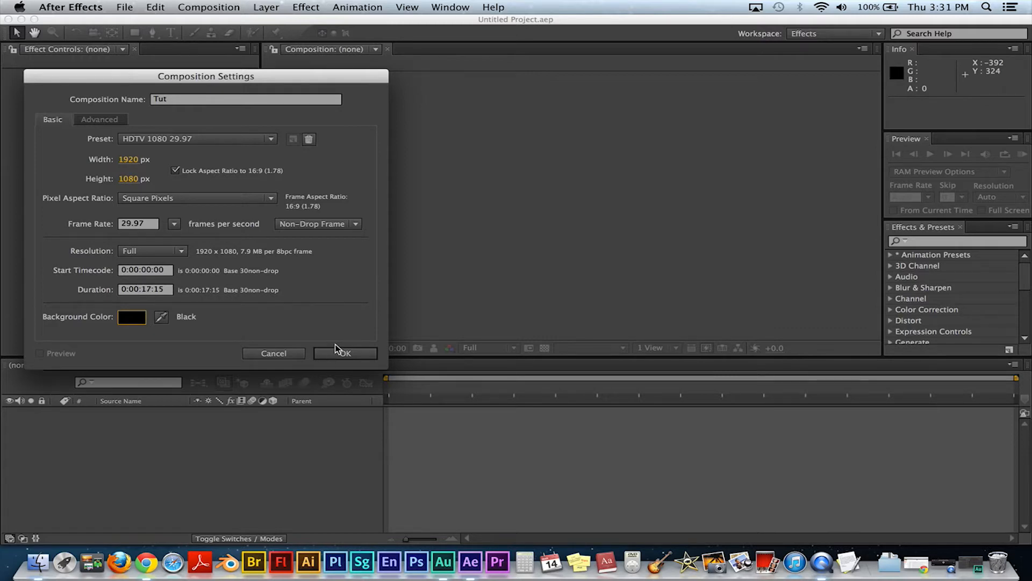
pyautogui.click(342, 356)
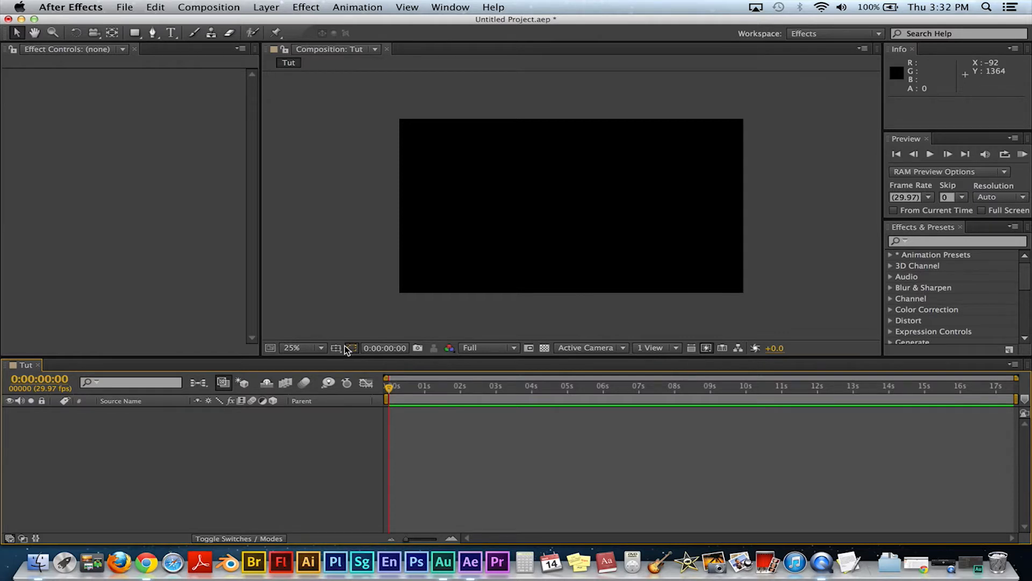
# Step: Move the time indicator to 0:00:00:14 and import the Computer footage file from the Desktop
pyautogui.moveTo(390, 396); pyautogui.dragTo(405, 399)
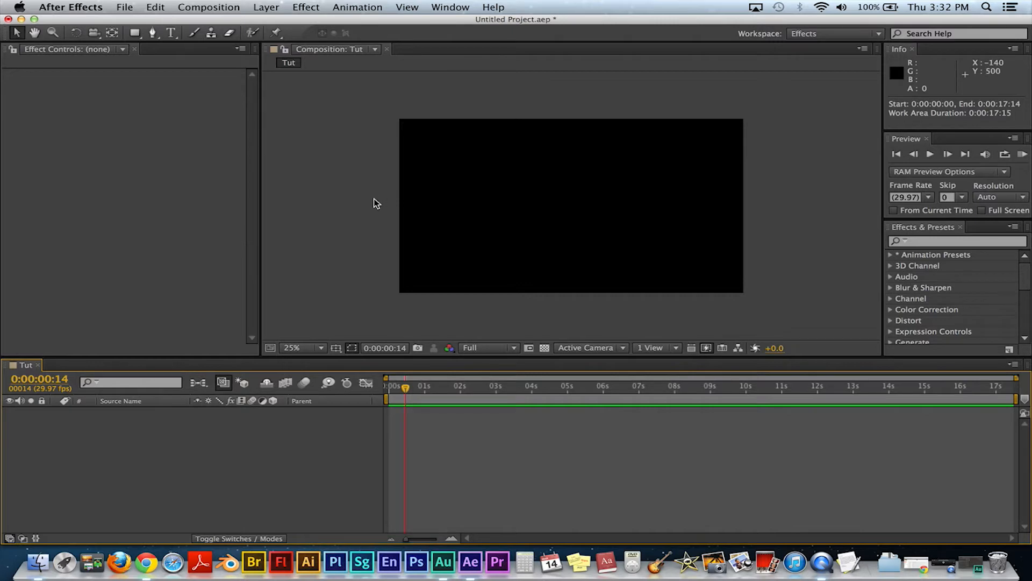
pyautogui.click(124, 6)
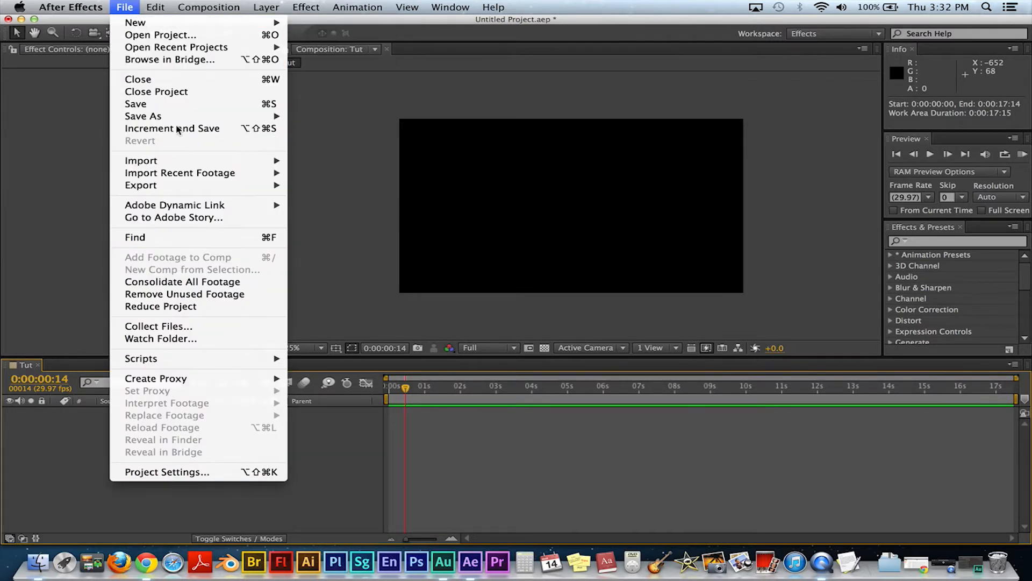
pyautogui.click(69, 78)
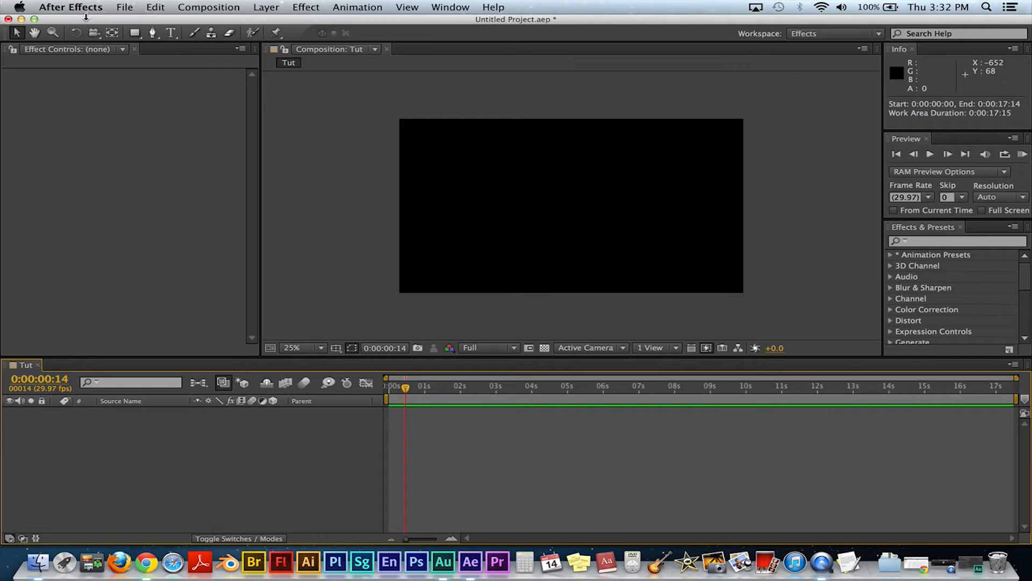
pyautogui.click(123, 8)
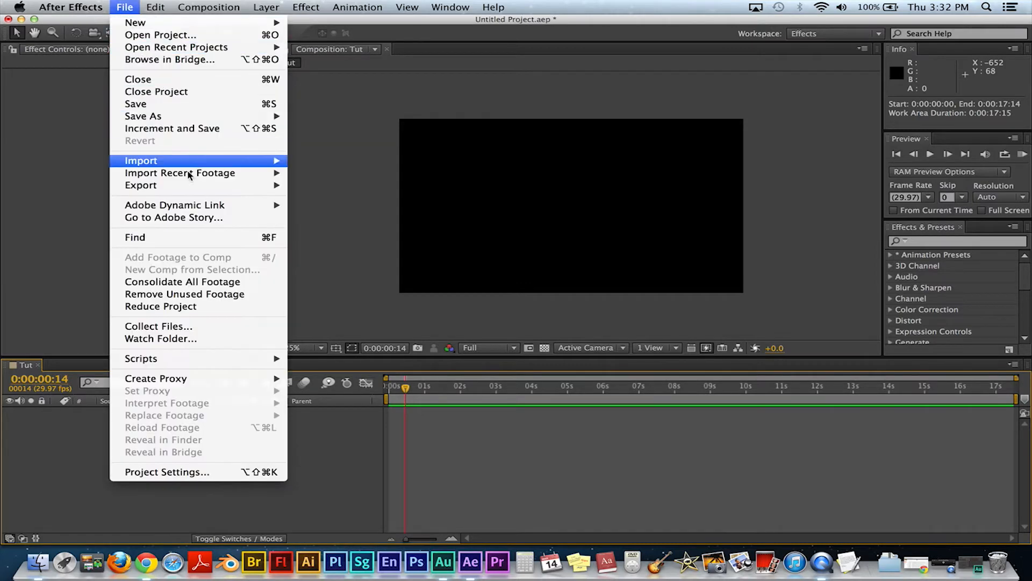
pyautogui.moveTo(197, 164)
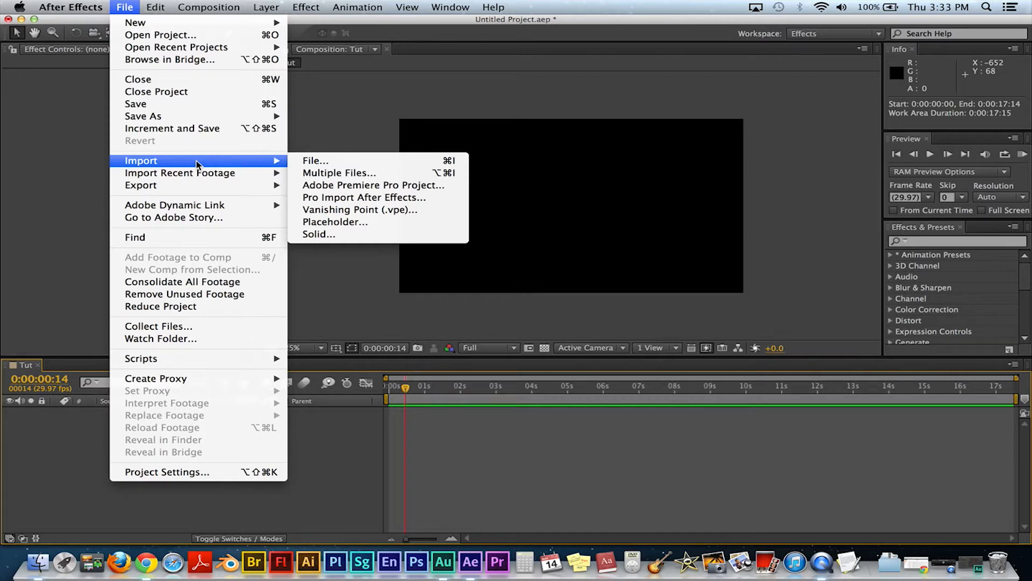
pyautogui.click(330, 161)
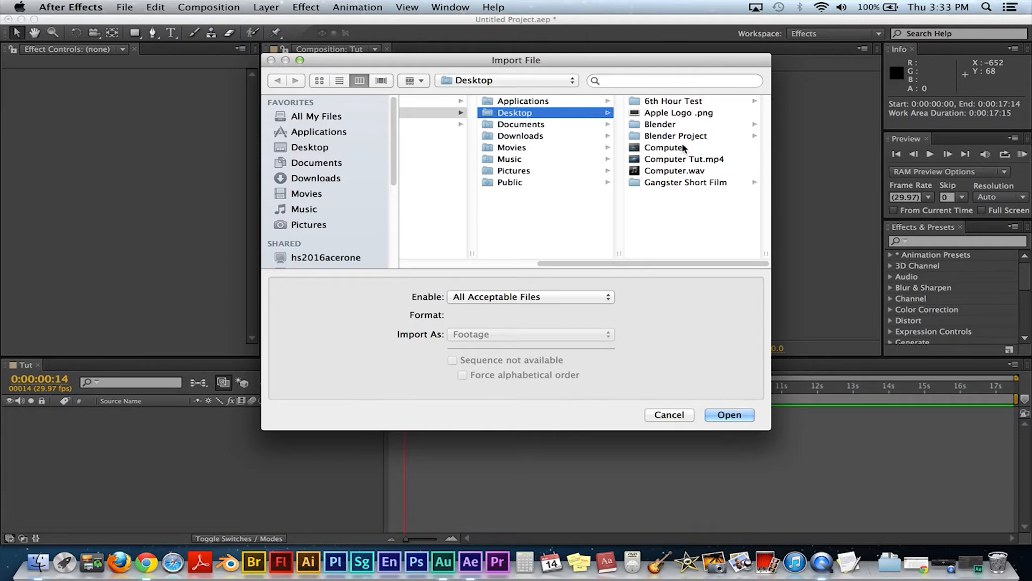
pyautogui.click(683, 147)
pyautogui.doubleClick(652, 150)
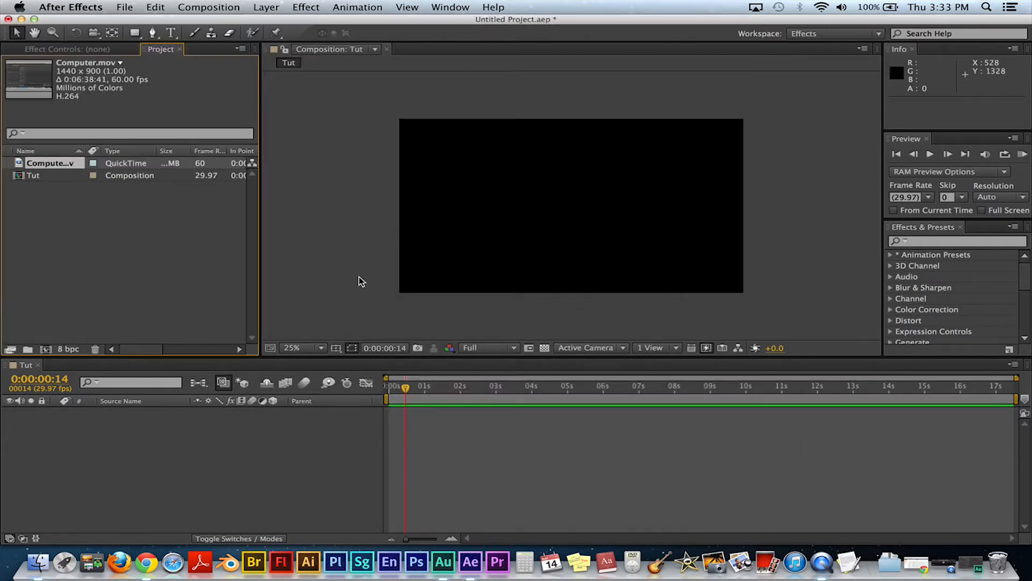
# Step: Add Computer.mov to the Tut composition and slide the layer so it starts at the beginning
pyautogui.click(31, 174)
pyautogui.moveTo(48, 164); pyautogui.dragTo(434, 441)
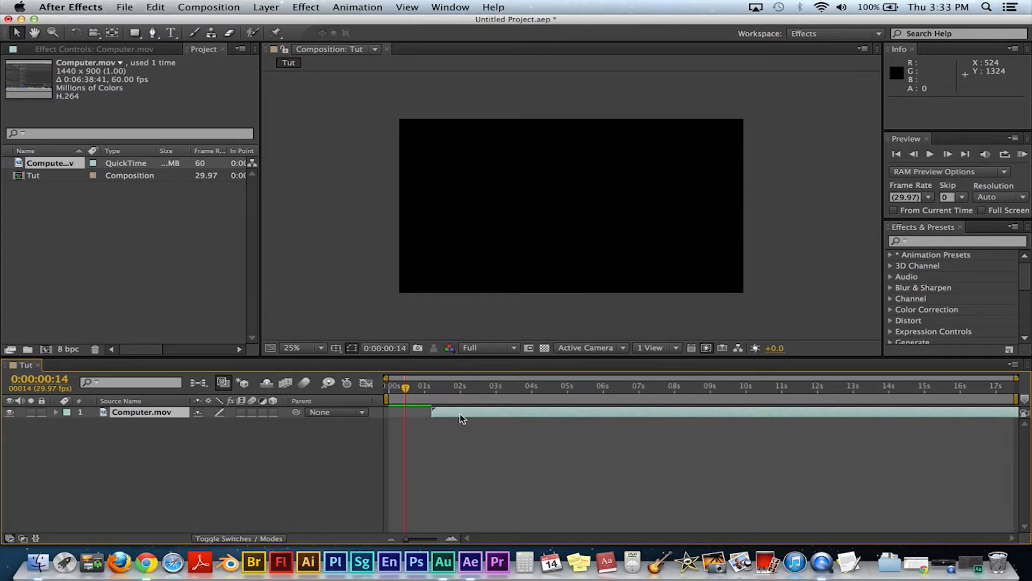
pyautogui.moveTo(559, 415); pyautogui.dragTo(514, 415)
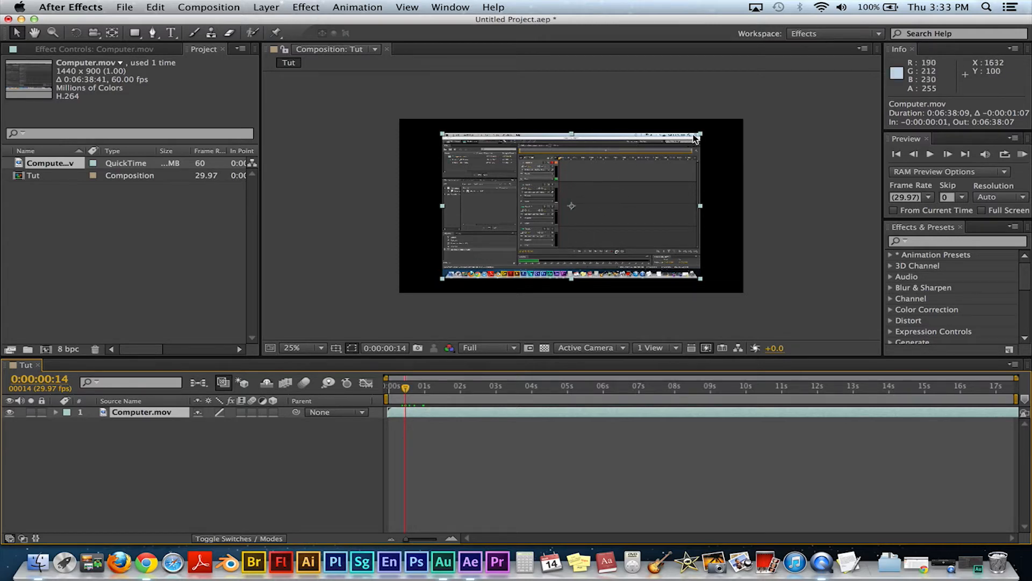
# Step: Scale the footage layer up by its corner to fill the composition frame
pyautogui.moveTo(703, 138); pyautogui.dragTo(744, 117)
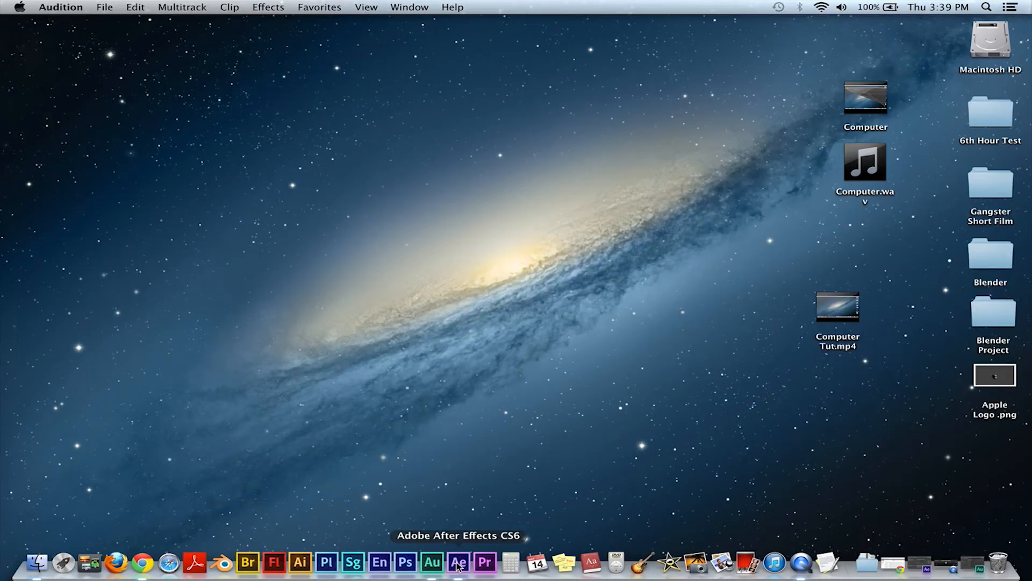
pyautogui.click(459, 562)
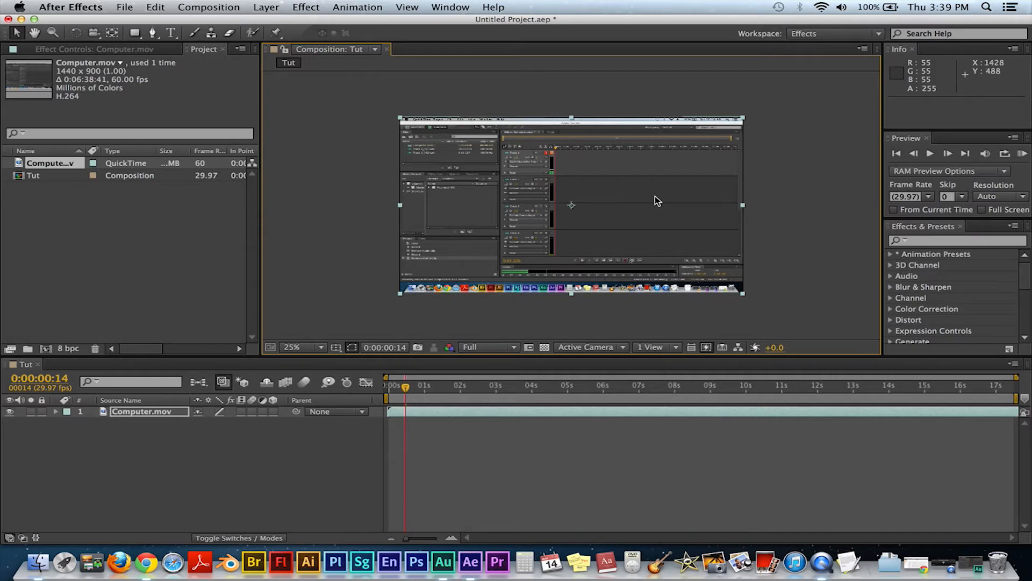
pyautogui.moveTo(743, 118)
pyautogui.mouseDown()
pyautogui.moveTo(780, 101)
pyautogui.moveTo(742, 120)
pyautogui.mouseUp()
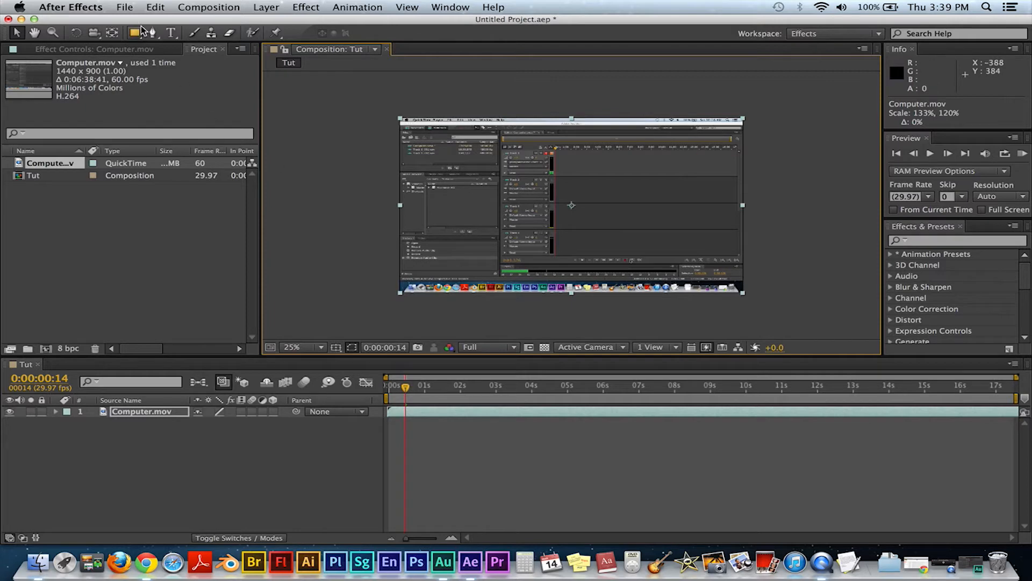
# Step: Open the composition settings and set the width to 1440 px
pyautogui.click(208, 7)
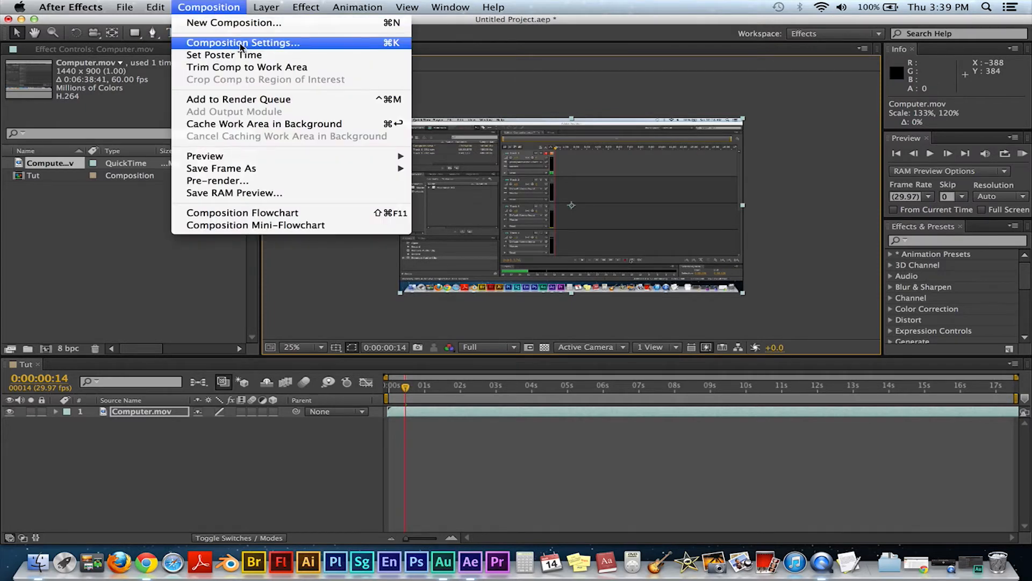
pyautogui.click(240, 43)
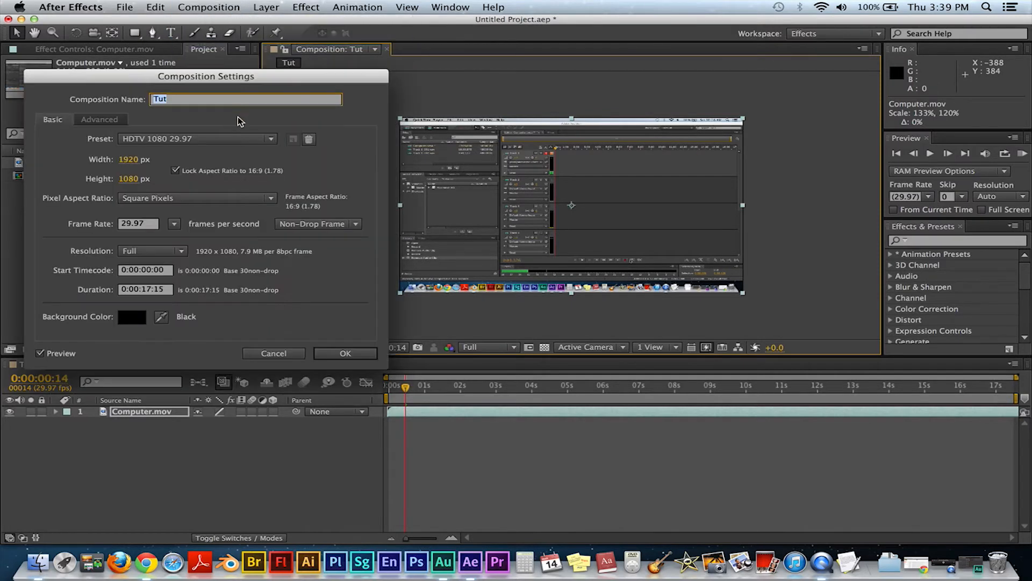
pyautogui.click(128, 159)
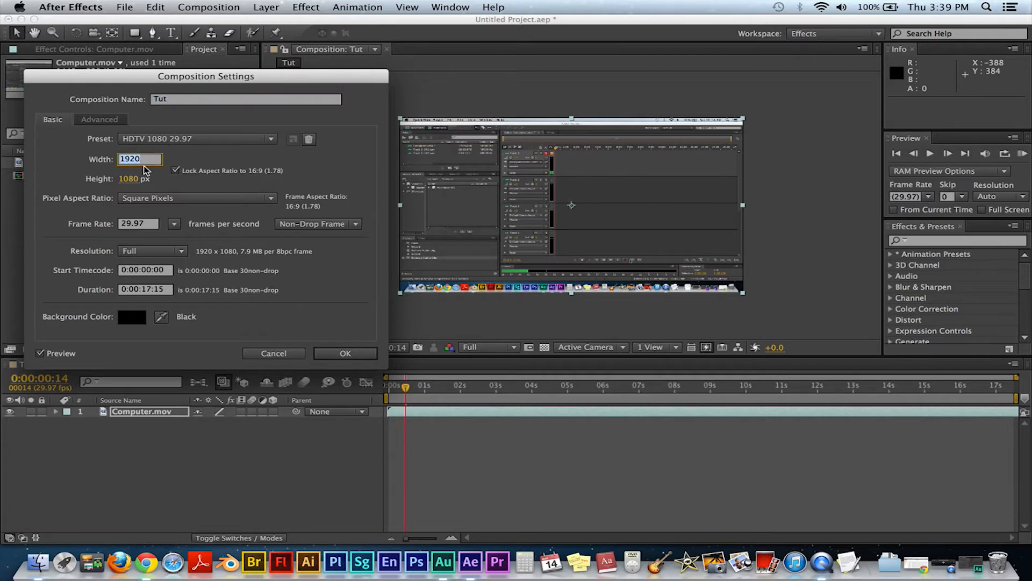
pyautogui.write('1')
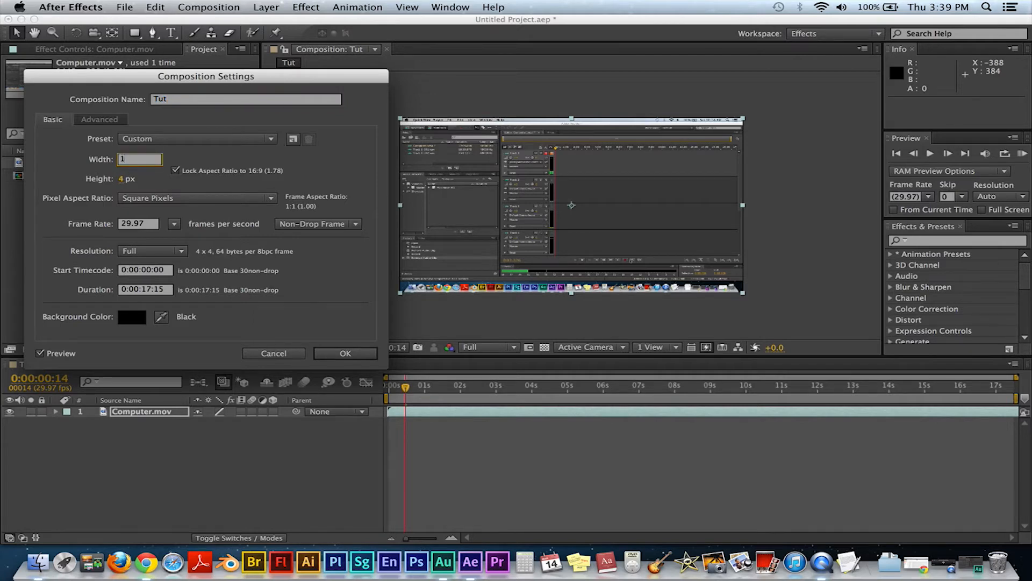
pyautogui.write('440')
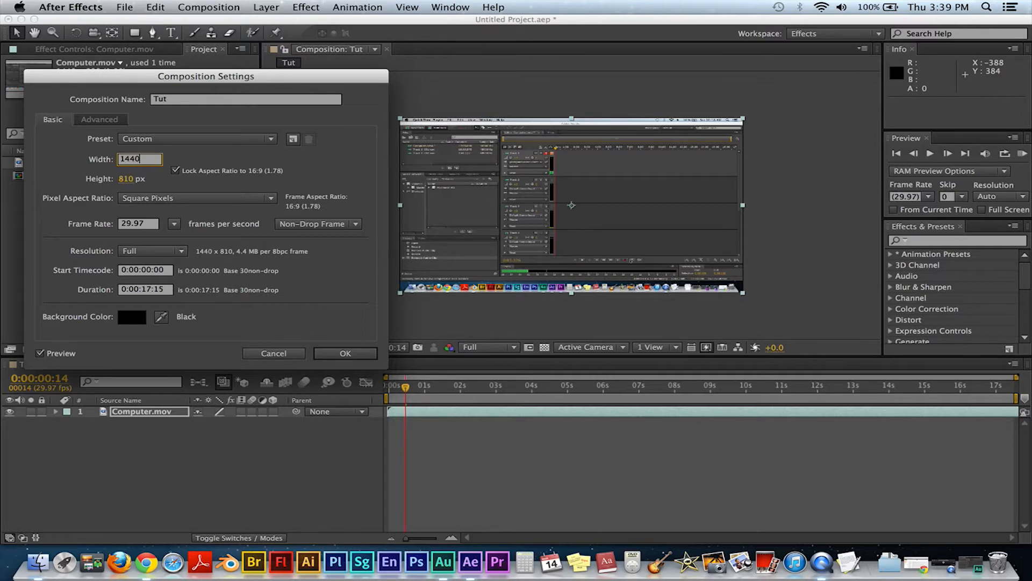
# Step: Set the composition height to 900 px
pyautogui.click(125, 178)
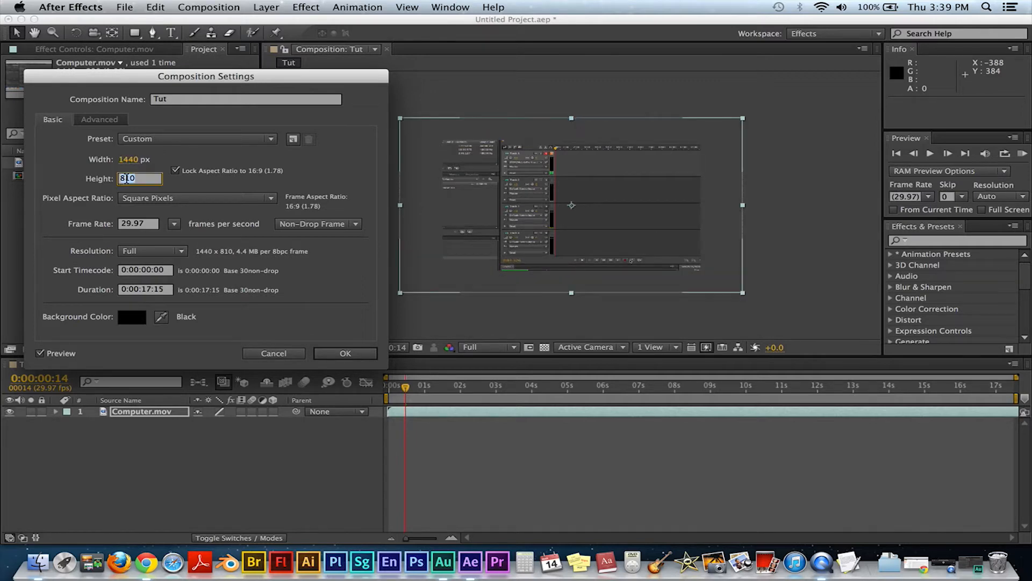
pyautogui.write('900')
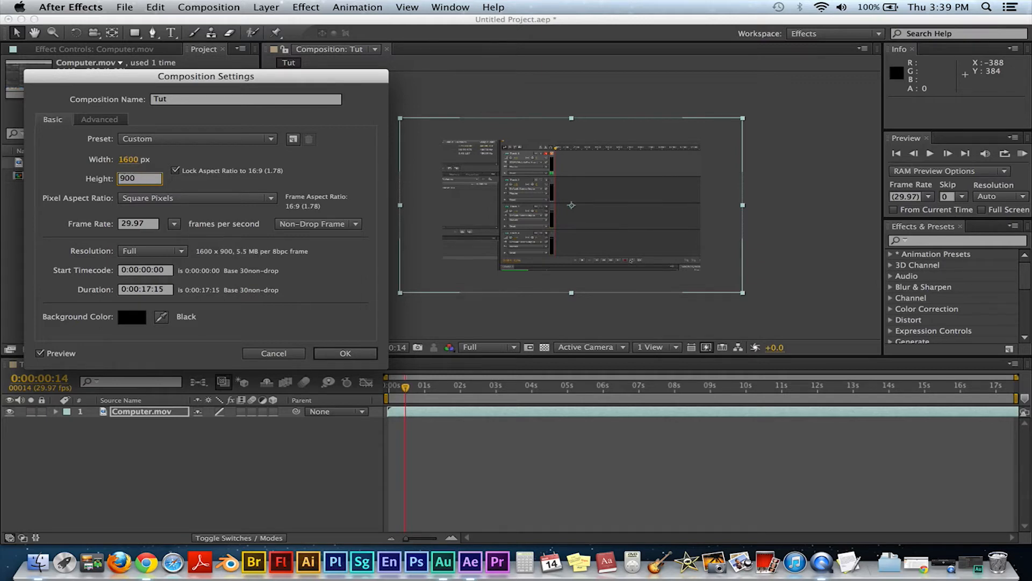
pyautogui.click(288, 178)
# Step: Unlock the aspect ratio, re-enter the width as 1440 px and apply the settings
pyautogui.click(175, 171)
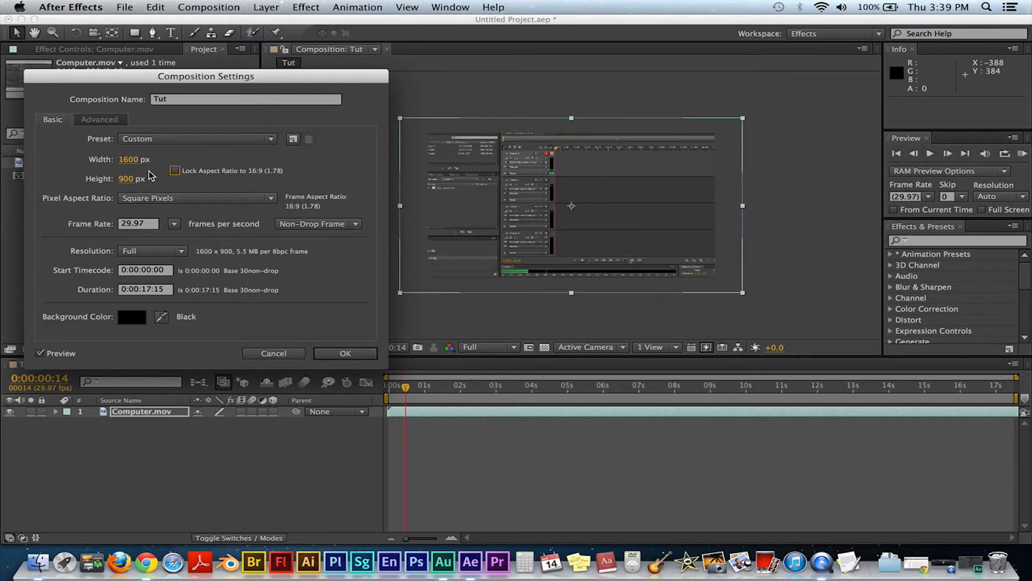
pyautogui.click(129, 159)
pyautogui.write('1440')
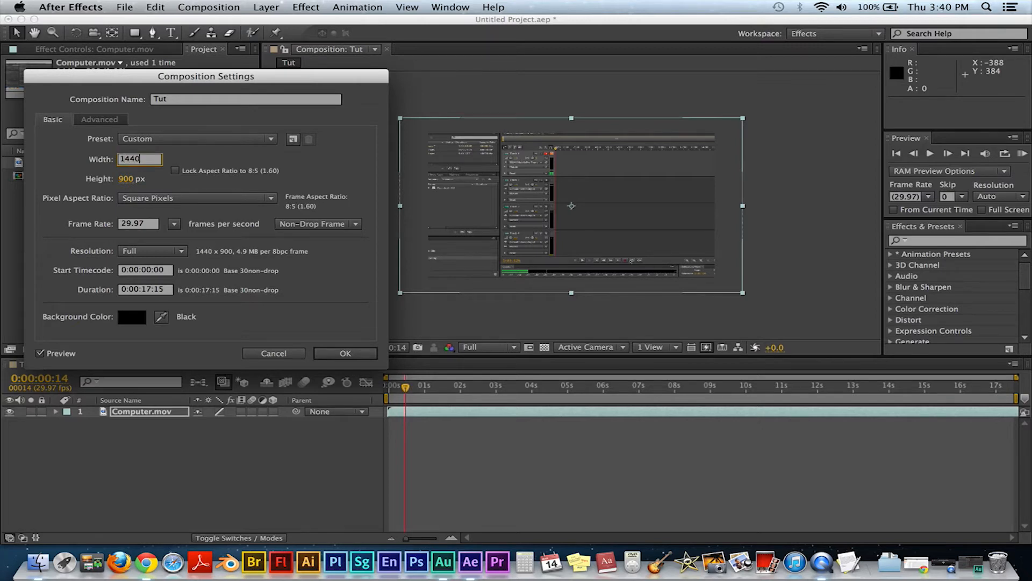
pyautogui.press('Return')
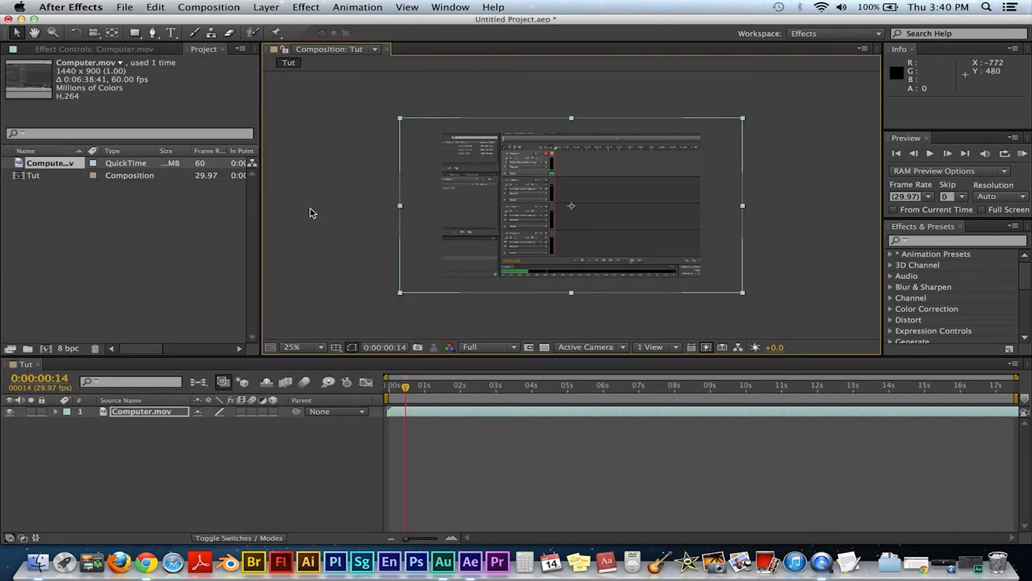
# Step: Resize the footage layer by its corner to match the 1440 x 900 composition frame
pyautogui.moveTo(400, 119); pyautogui.dragTo(439, 134)
pyautogui.press('.')
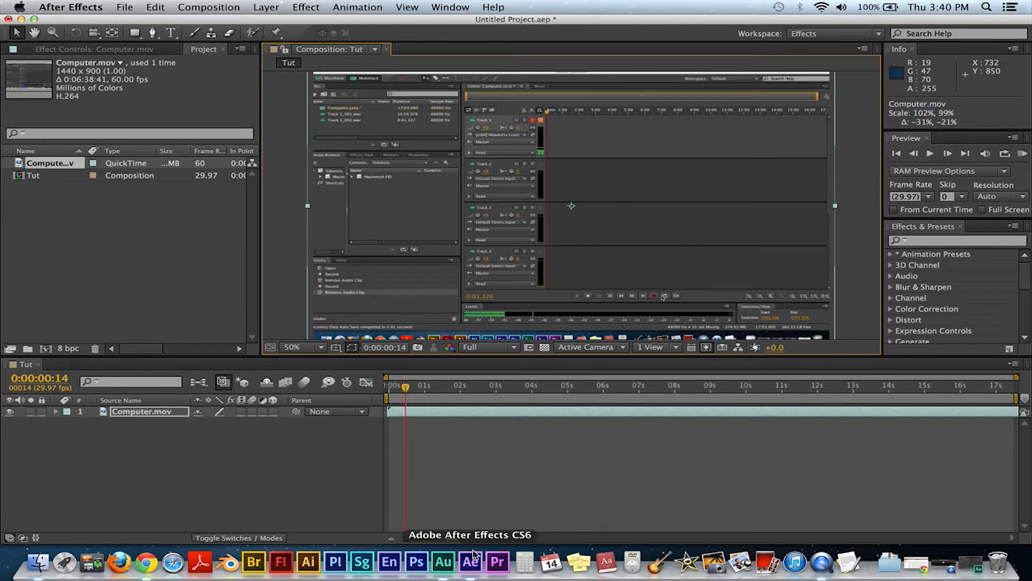
# Step: Launch Premiere Pro and try to quit After Effects
pyautogui.click(497, 561)
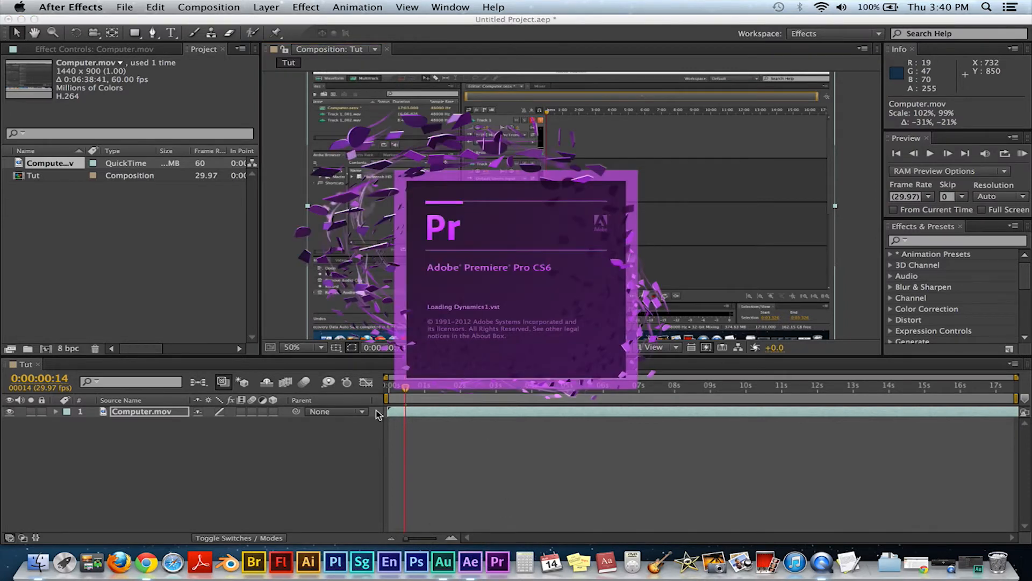
pyautogui.rightClick(469, 557)
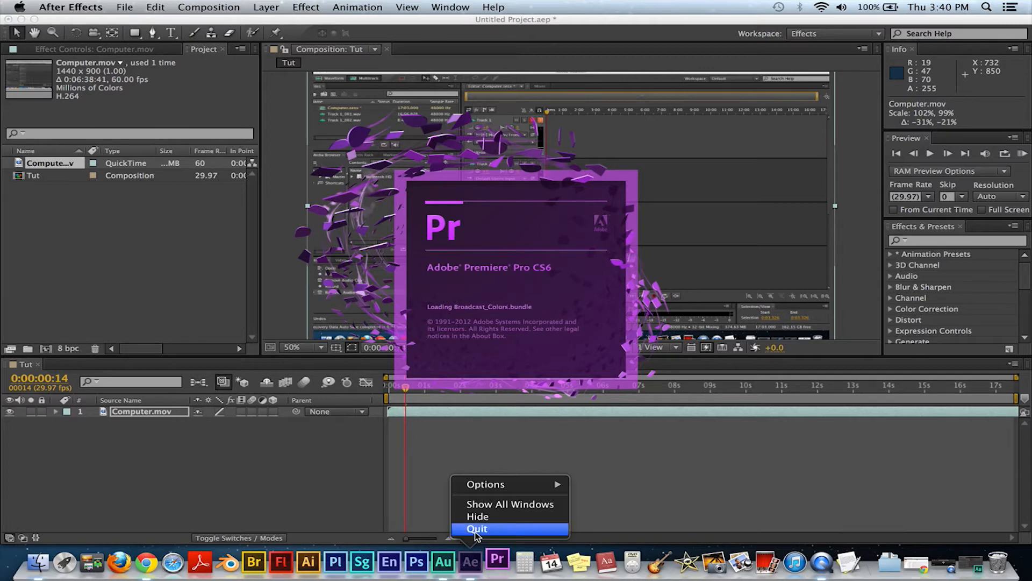
pyautogui.click(477, 529)
pyautogui.click(8, 19)
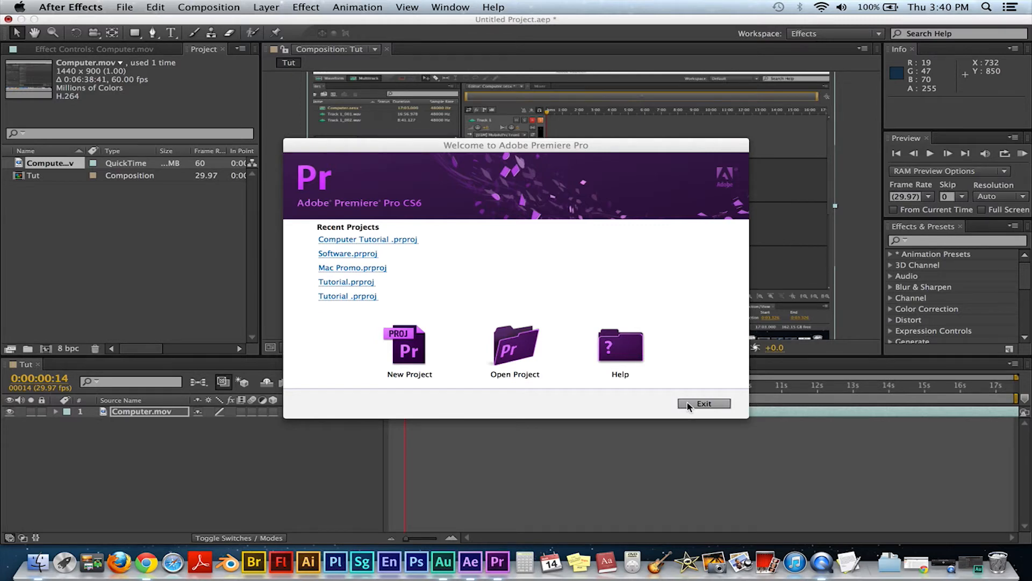
# Step: Open the recent Computer Tutorial project in Premiere Pro and close After Effects without saving
pyautogui.click(375, 239)
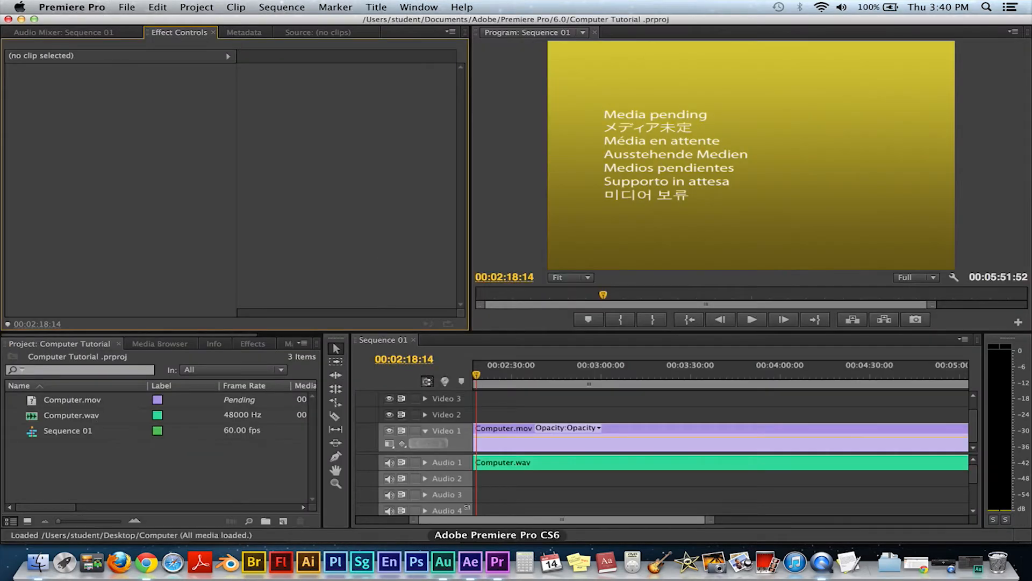
pyautogui.click(470, 562)
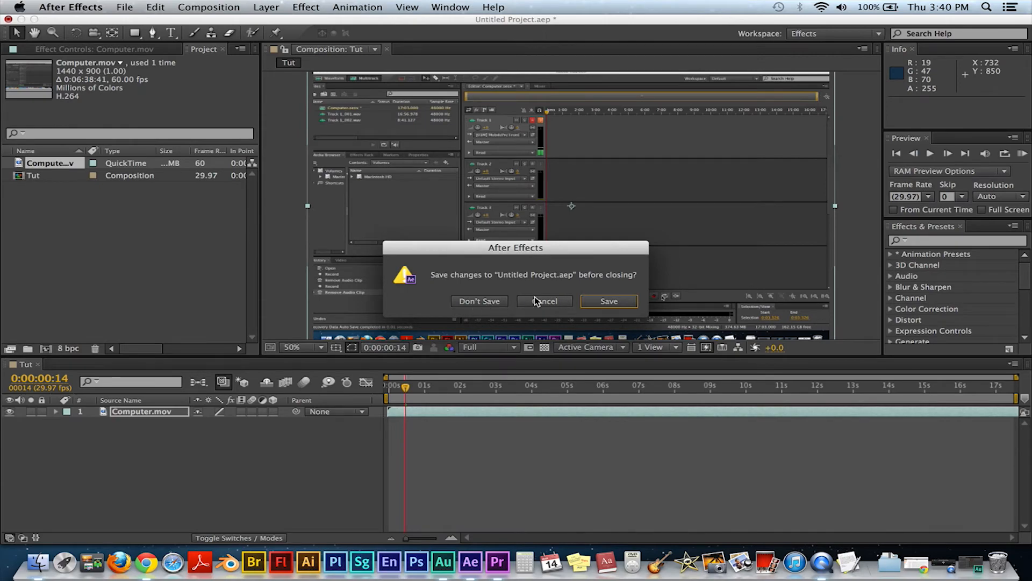
pyautogui.click(483, 303)
pyautogui.click(491, 573)
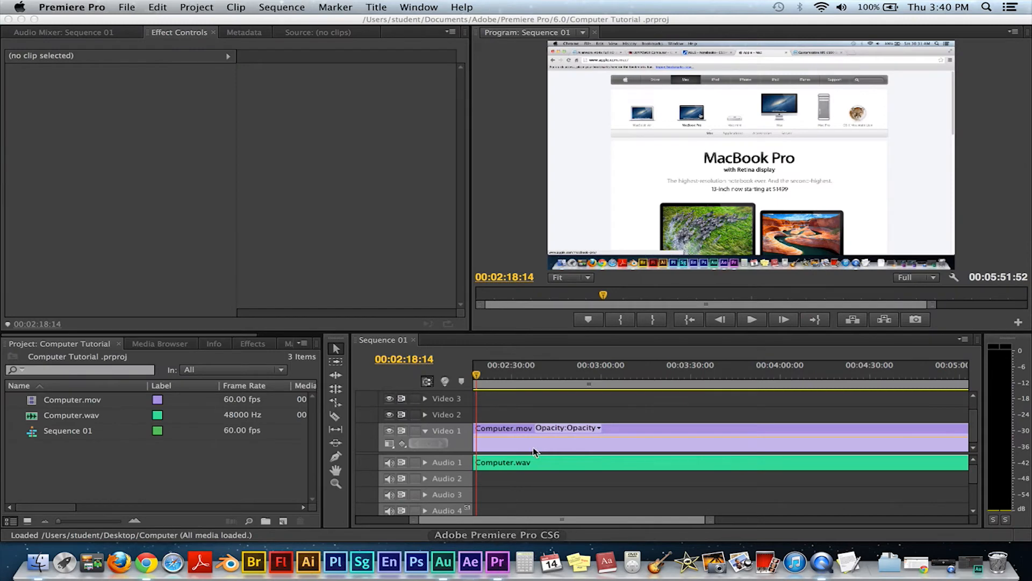
# Step: Move the playhead to about 00:01:13:12 and split the Computer.mov clip there with the Razor tool
pyautogui.moveTo(480, 378); pyautogui.dragTo(419, 383)
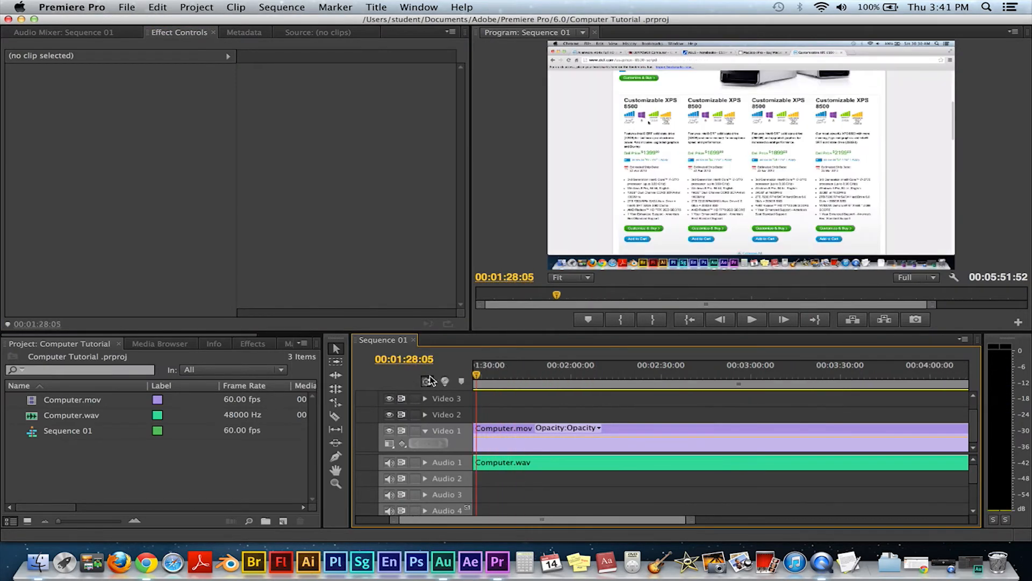
pyautogui.moveTo(476, 375); pyautogui.dragTo(497, 377)
pyautogui.press('c')
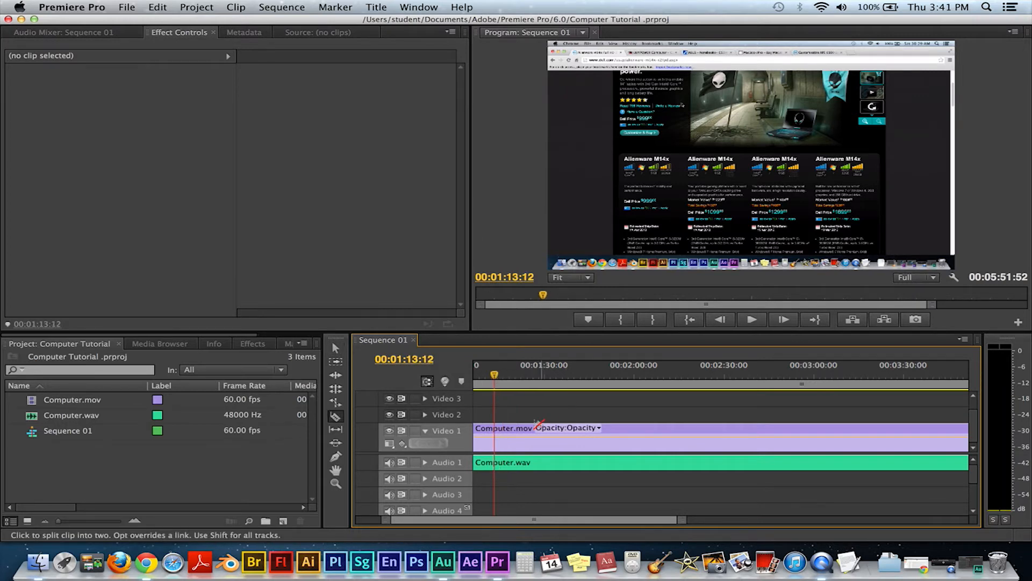
pyautogui.click(494, 429)
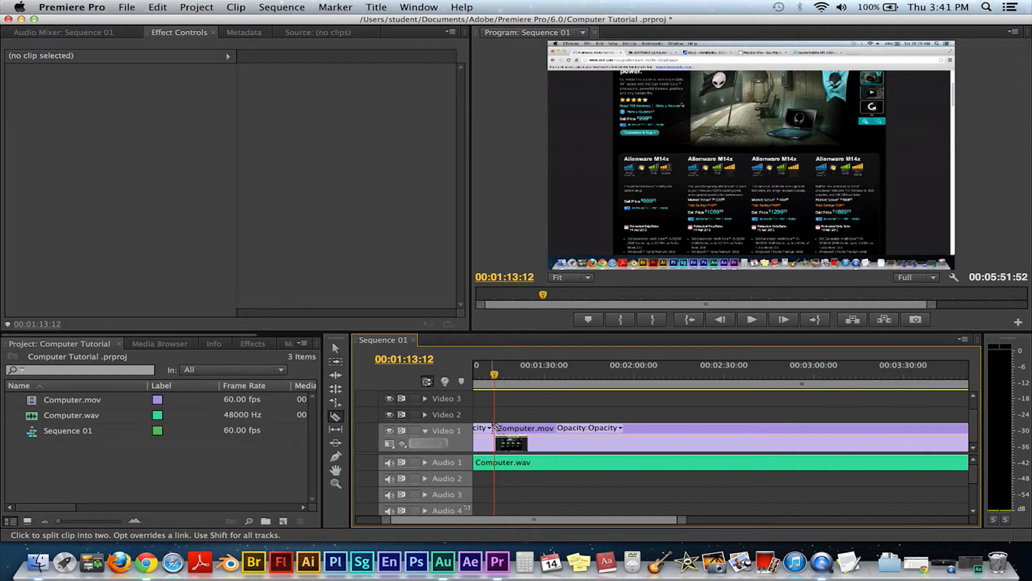
# Step: Select the first Computer.mov segment and replace it with an After Effects composition
pyautogui.press('v')
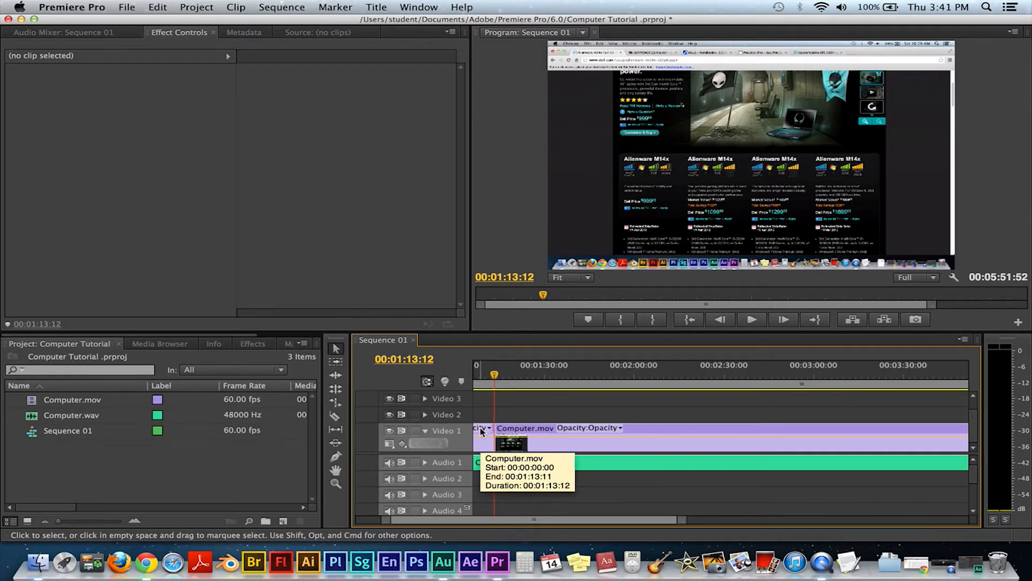
pyautogui.click(481, 429)
pyautogui.click(481, 429)
pyautogui.click(481, 429)
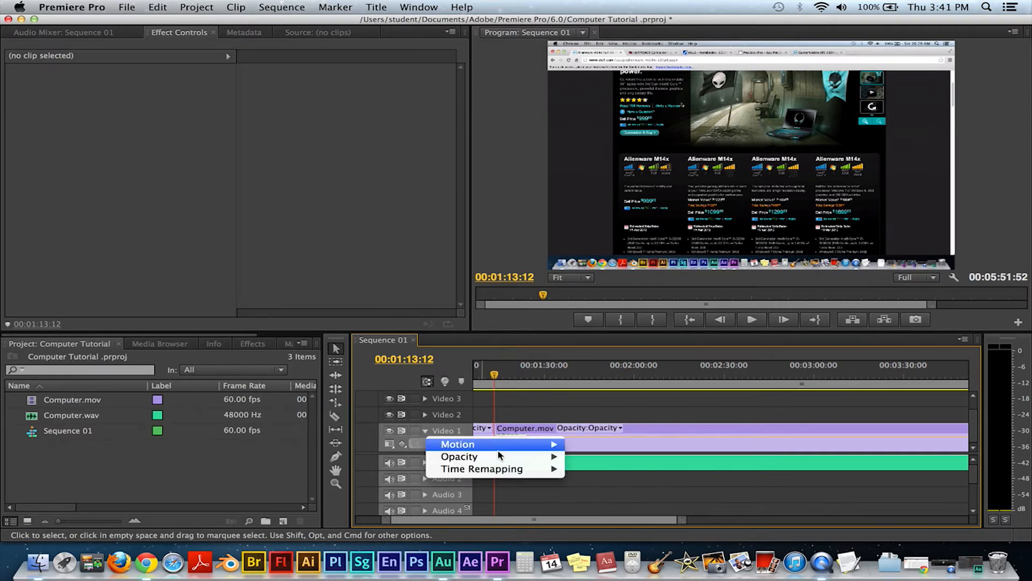
pyautogui.click(483, 430)
pyautogui.click(482, 430)
pyautogui.click(483, 432)
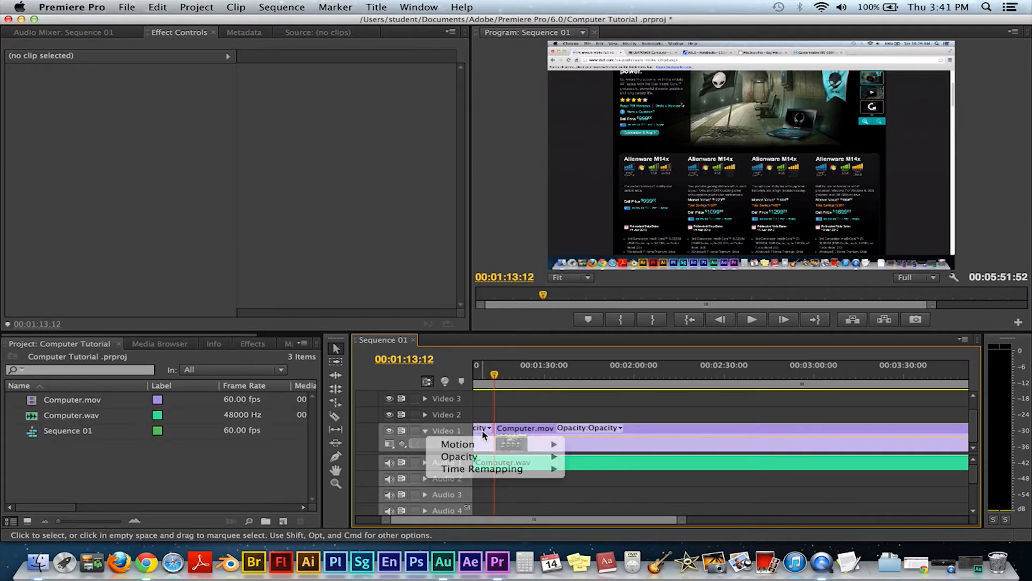
pyautogui.rightClick(482, 433)
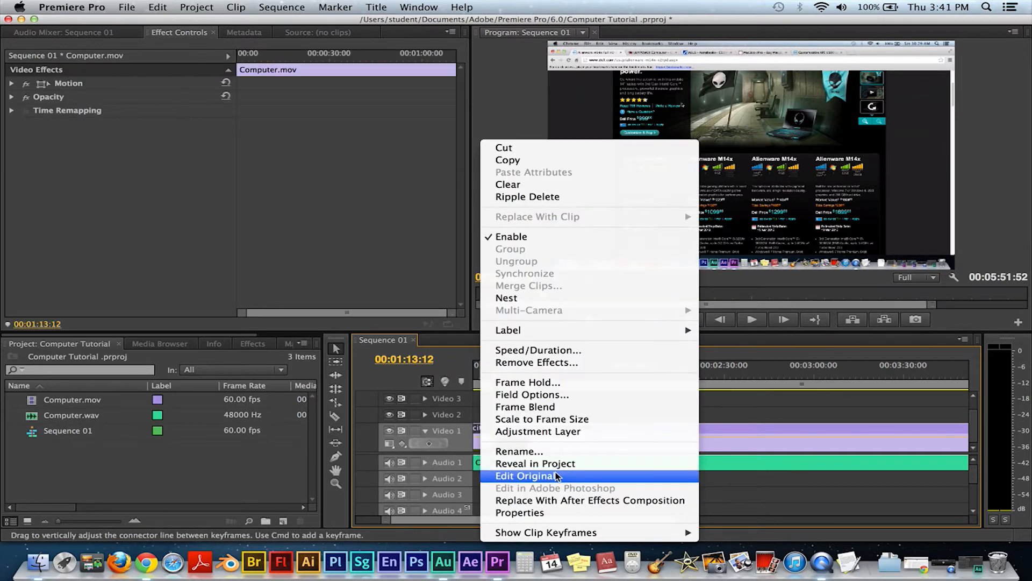
pyautogui.click(563, 502)
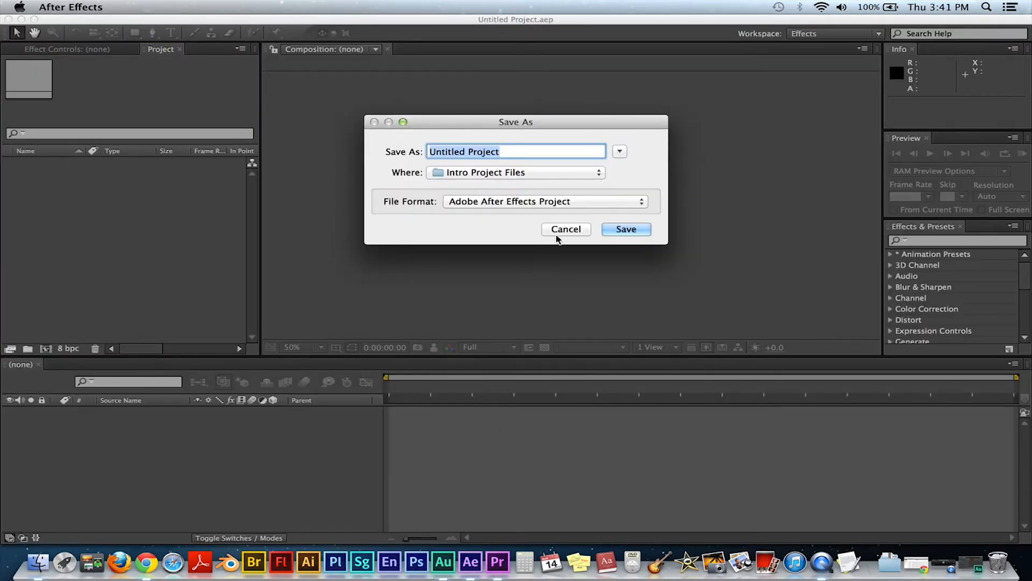
# Step: Save the new After Effects project as Tut
pyautogui.write('Tut')
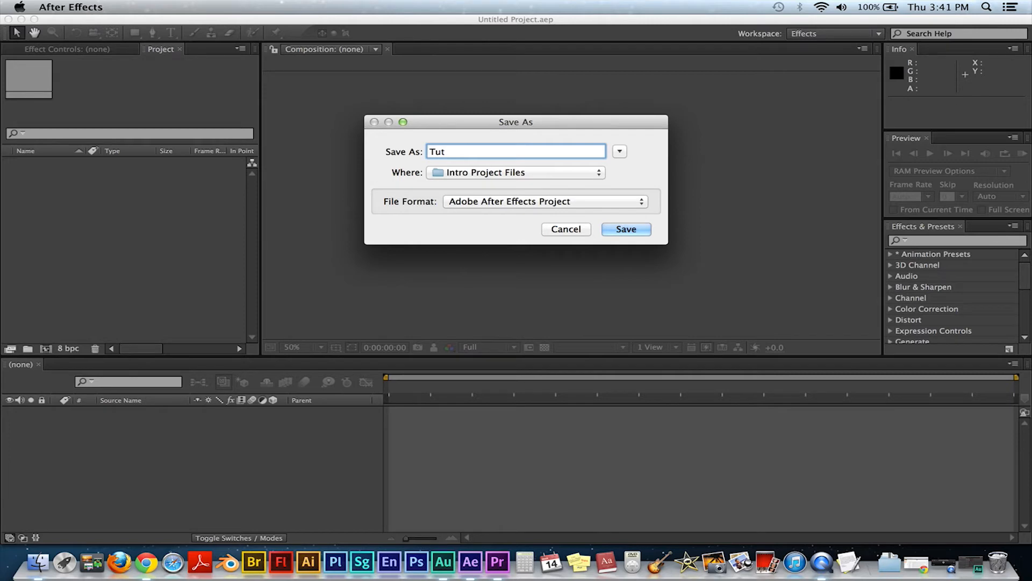
pyautogui.press('Return')
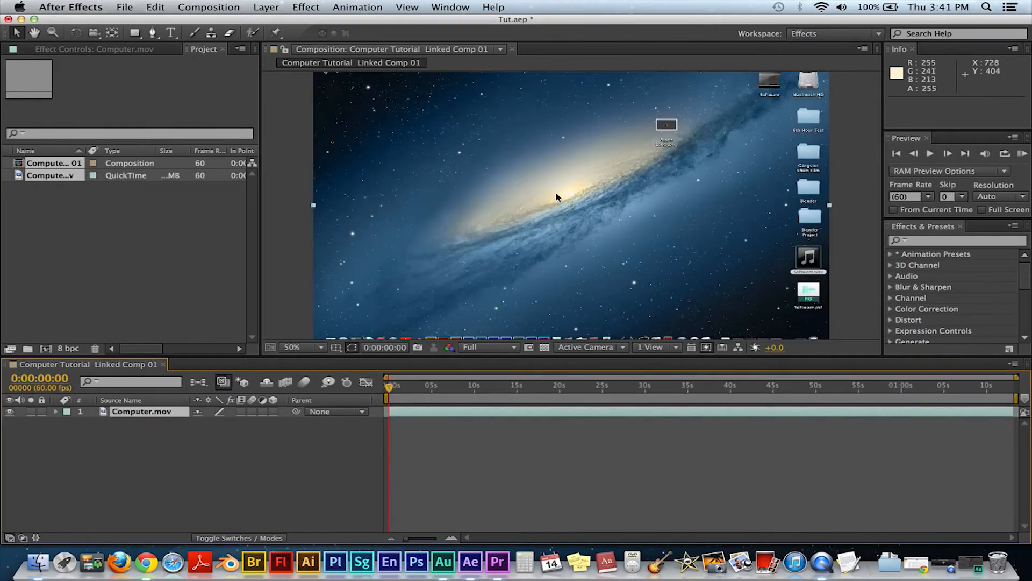
# Step: Apply the CC Kernel effect to the Computer.mov layer and set its Divider to 3.30
pyautogui.click(902, 309)
pyautogui.scroll(-4, 947, 296)
pyautogui.click(945, 267)
pyautogui.moveTo(702, 230); pyautogui.dragTo(532, 209)
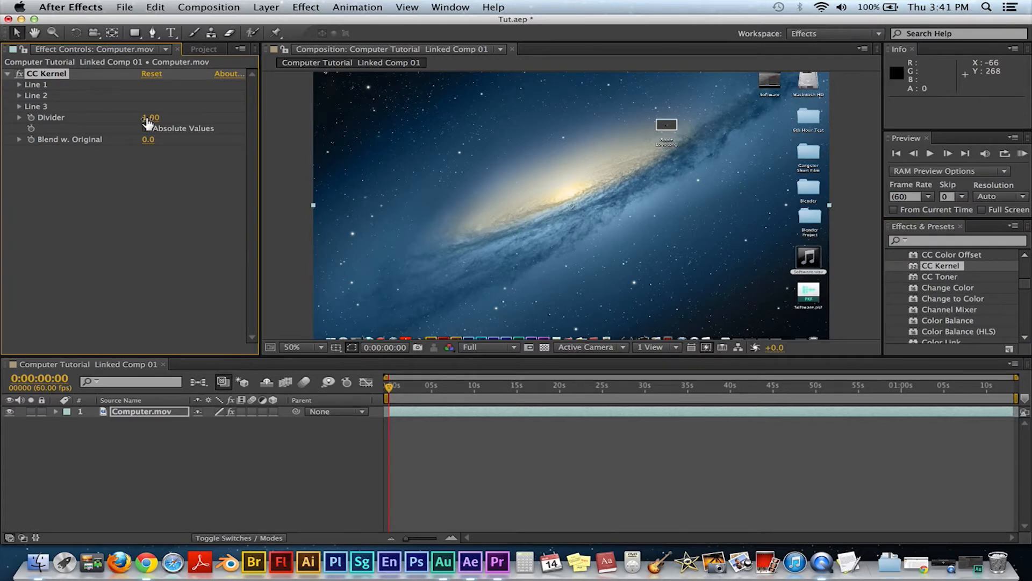
pyautogui.moveTo(151, 117); pyautogui.dragTo(434, 135)
pyautogui.moveTo(332, 135); pyautogui.dragTo(176, 132)
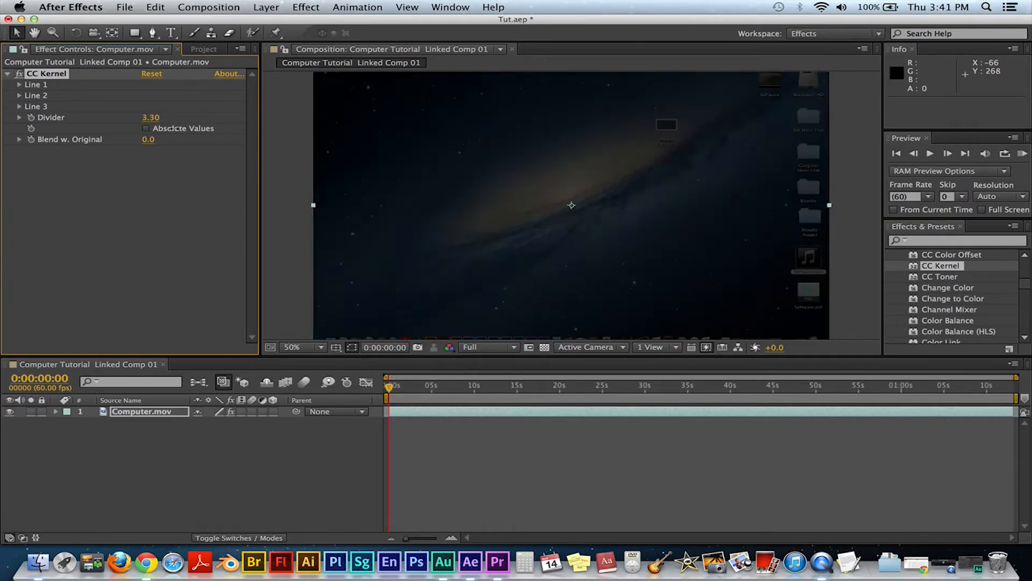
# Step: Check the linked composition's result in Premiere Pro's program monitor, then return to After Effects
pyautogui.click(497, 562)
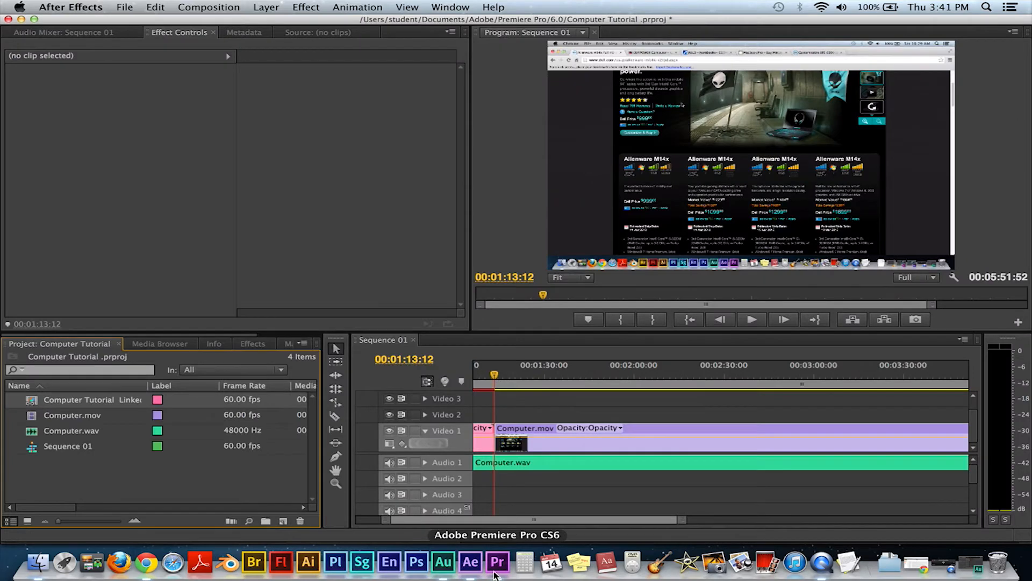
pyautogui.moveTo(494, 375); pyautogui.dragTo(481, 375)
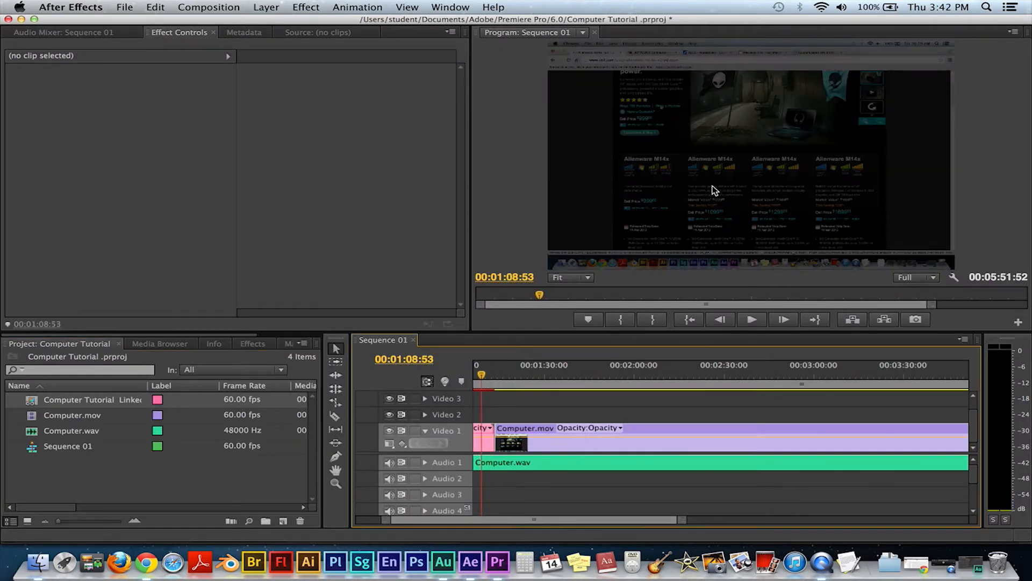
pyautogui.click(496, 561)
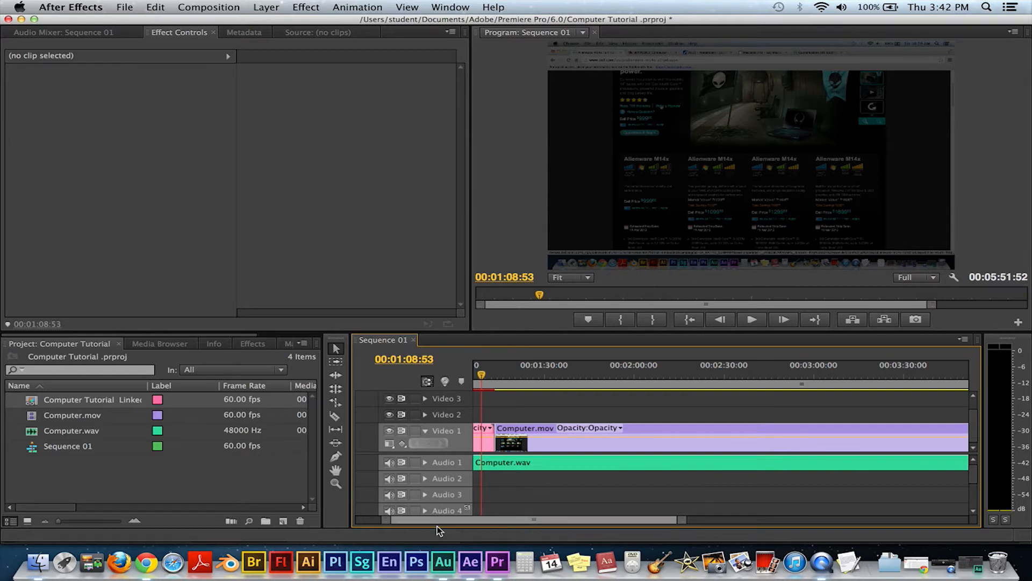
pyautogui.click(464, 563)
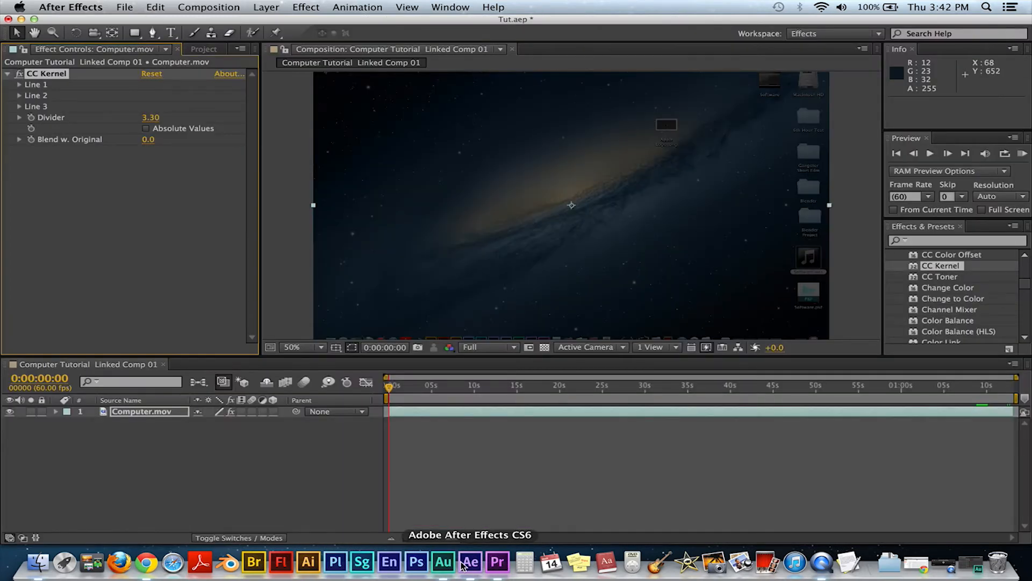
pyautogui.click(498, 562)
pyautogui.click(472, 563)
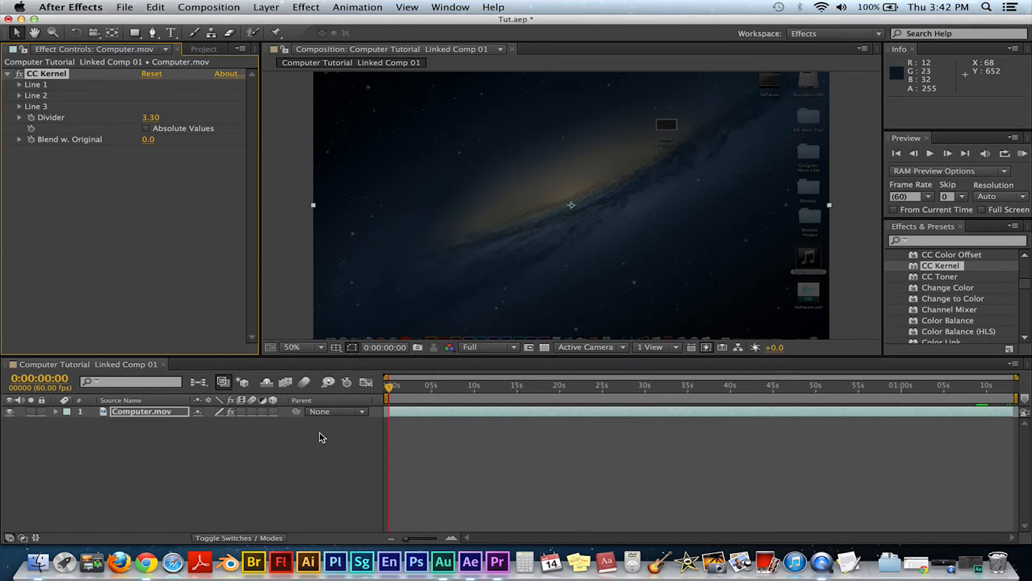
# Step: Switch the After Effects workspace to Motion Tracking
pyautogui.click(837, 34)
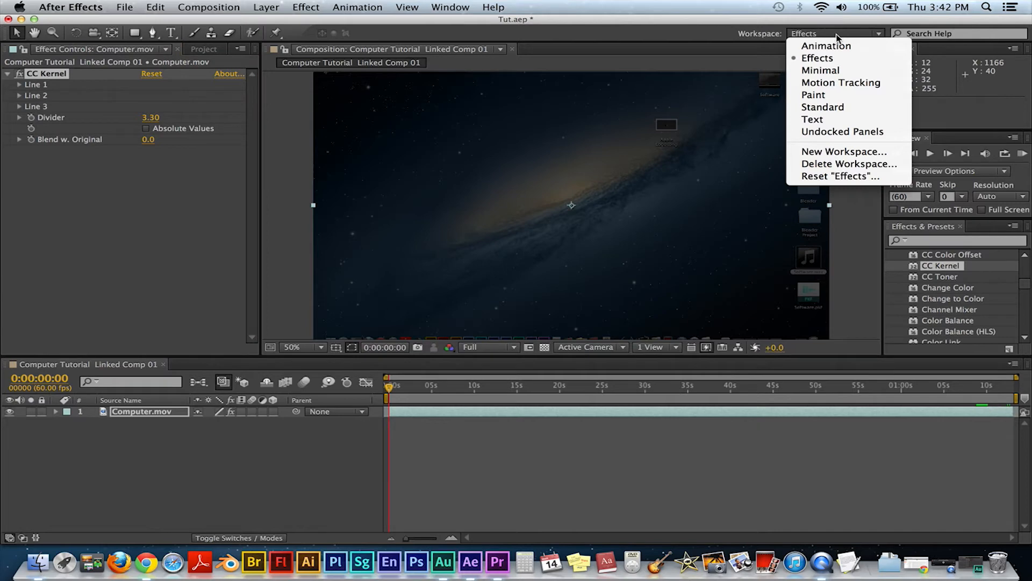
pyautogui.click(851, 83)
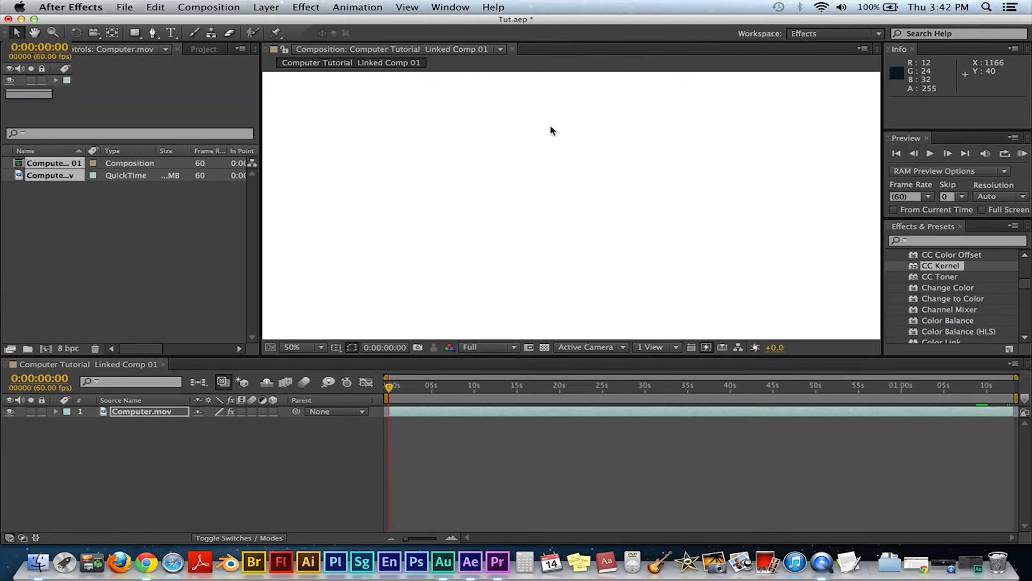
pyautogui.scroll(-2, 518, 167)
pyautogui.scroll(4, 533, 173)
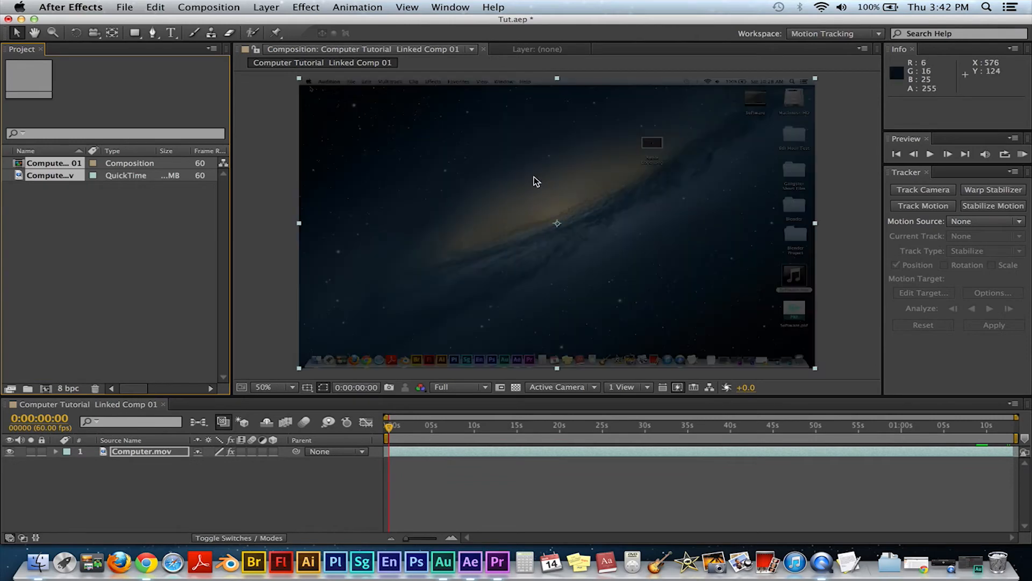
pyautogui.scroll(-3, 541, 182)
# Step: Try to track the footage with Track Motion and the 3D Camera Tracker, then cancel the analysis
pyautogui.click(923, 205)
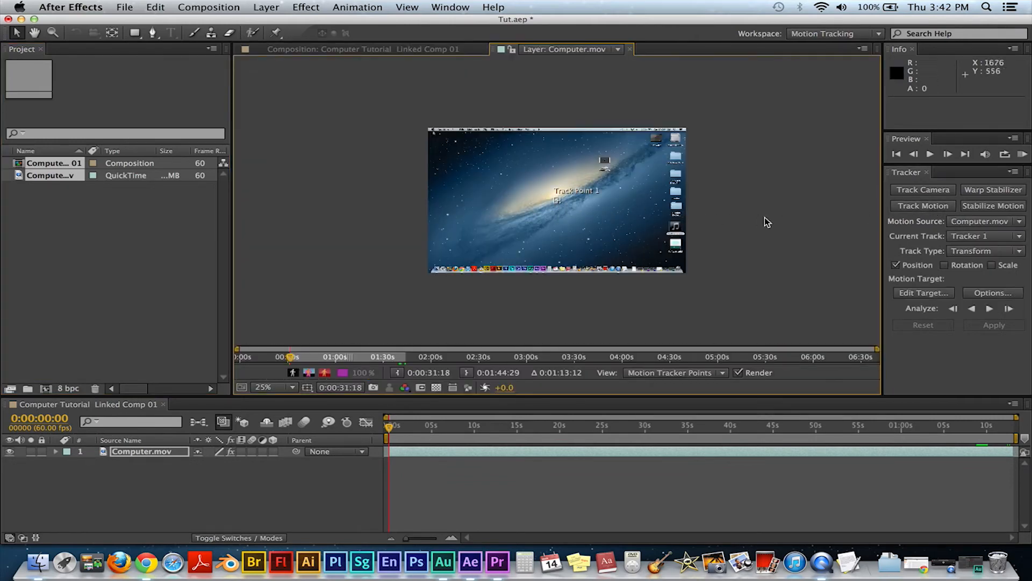
pyautogui.click(919, 187)
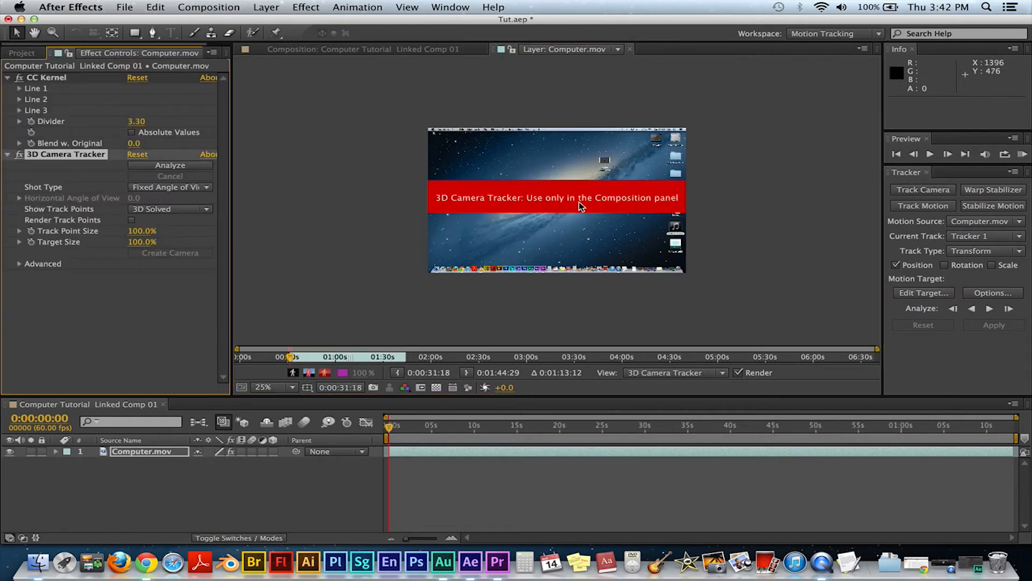
pyautogui.click(609, 321)
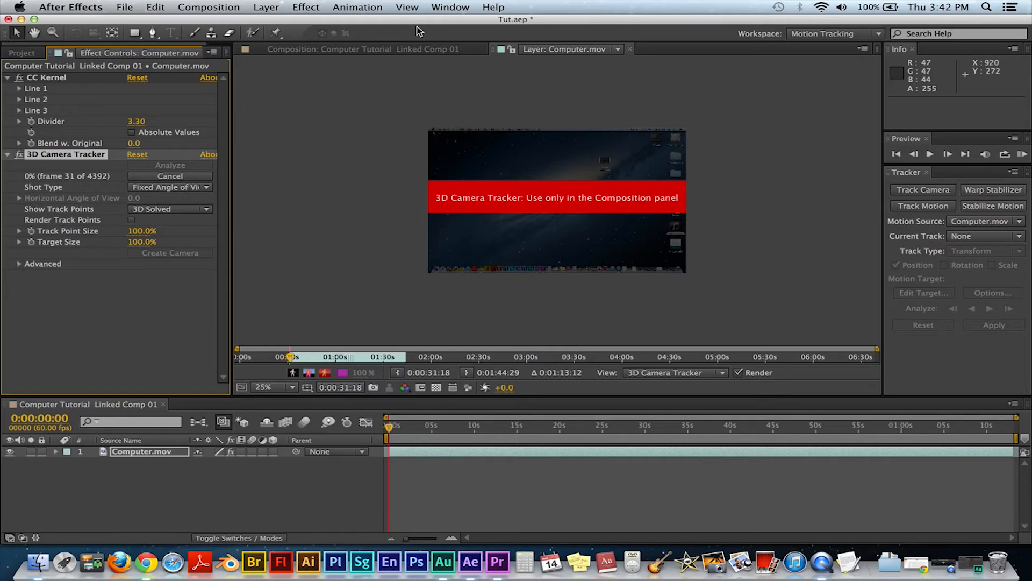
pyautogui.click(406, 49)
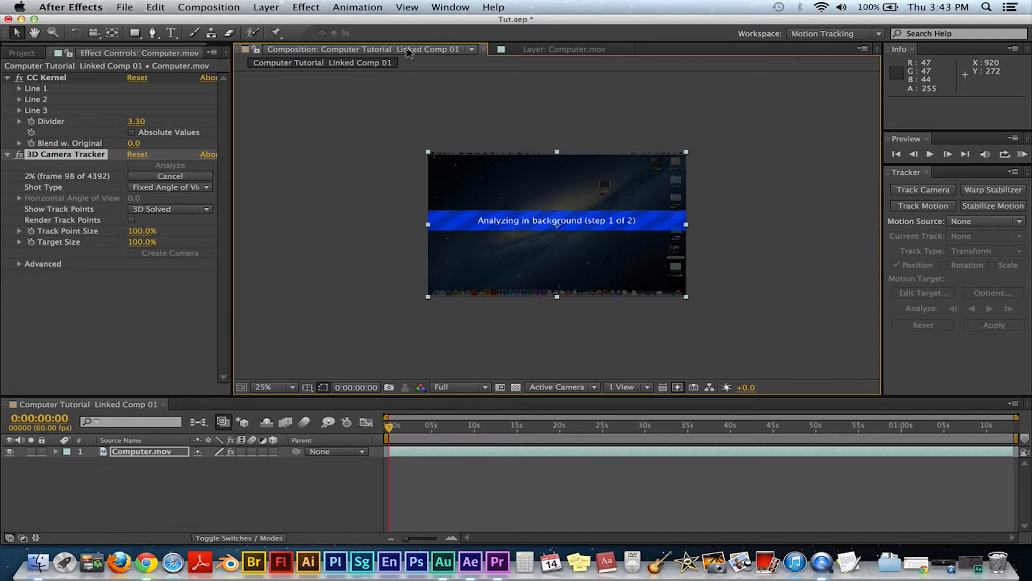
pyautogui.click(186, 179)
# Step: Open the recent Halogram 6th Hour.aep project without saving changes to Tut.aep
pyautogui.click(124, 8)
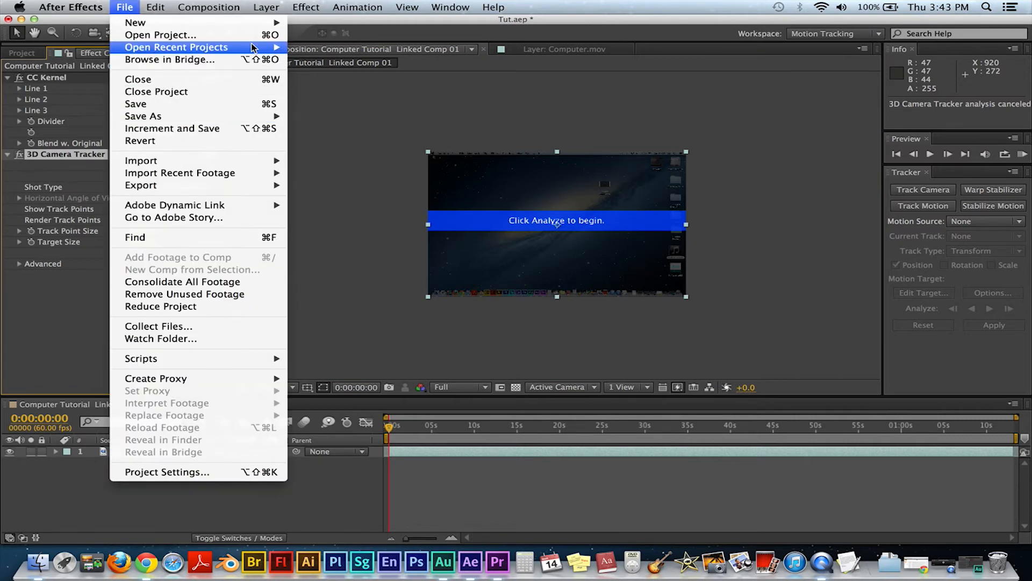
pyautogui.moveTo(253, 47)
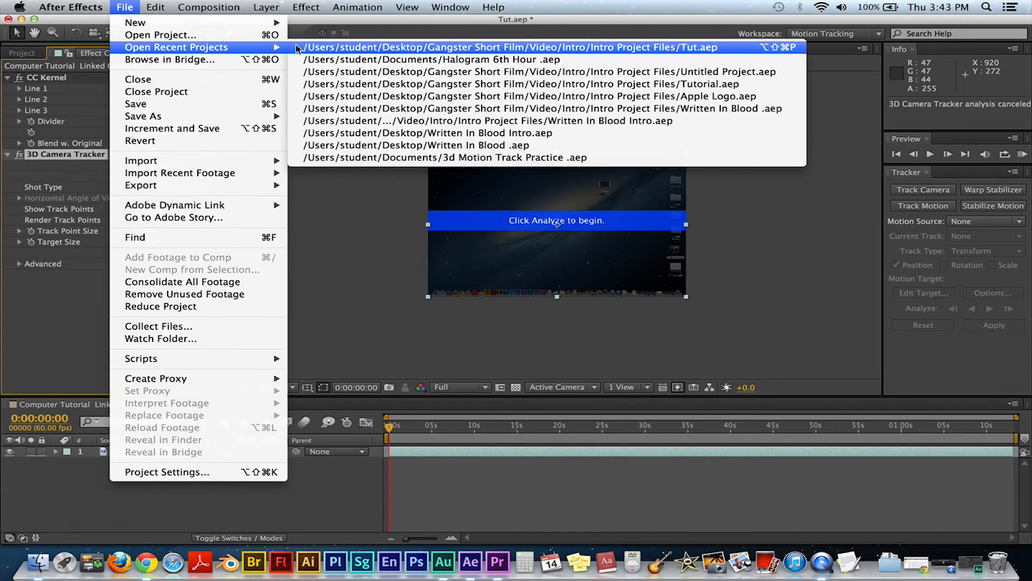
pyautogui.click(339, 59)
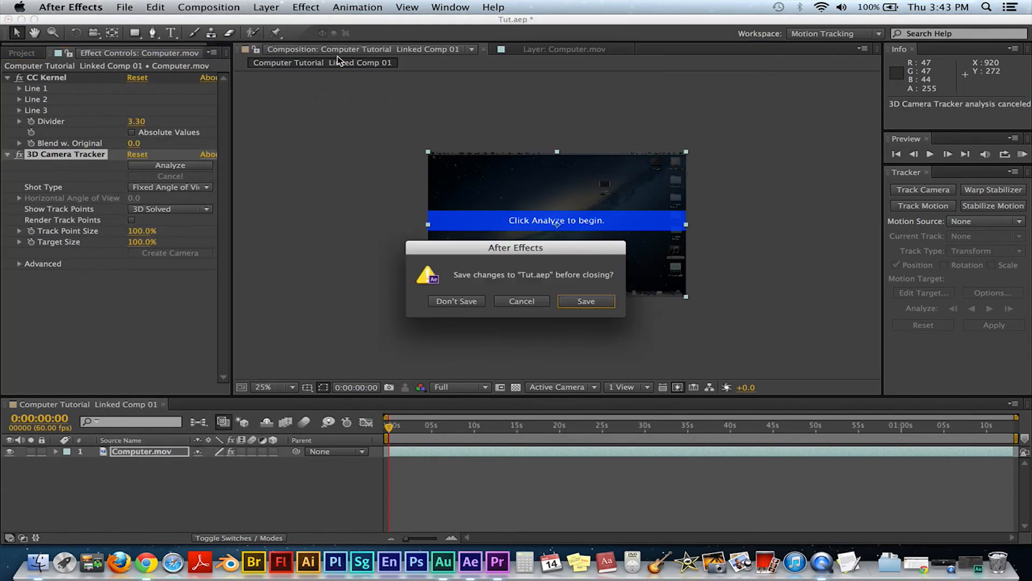
pyautogui.click(478, 300)
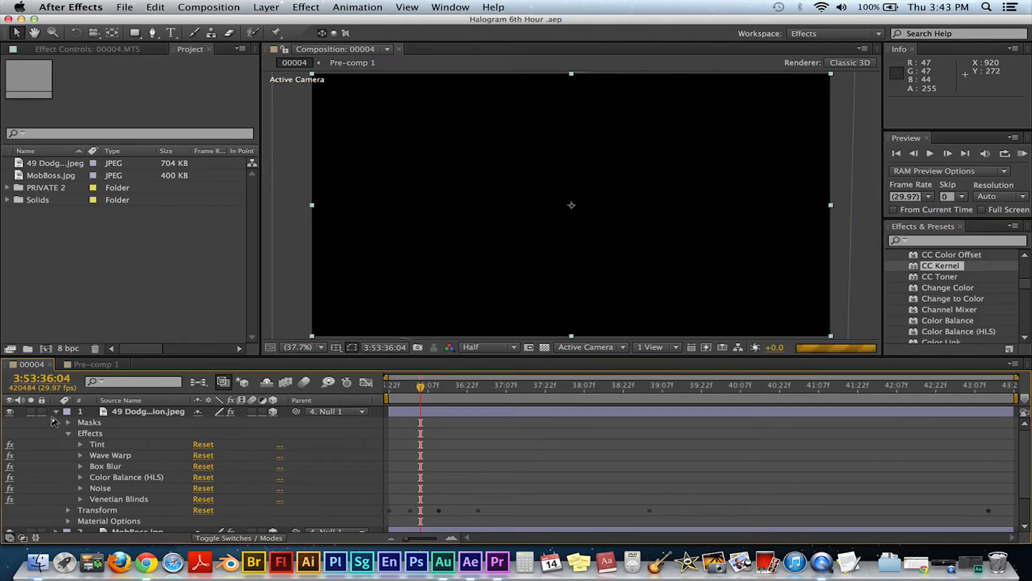
# Step: Collapse the expanded properties of the first layer in the 00004 composition
pyautogui.click(55, 411)
pyautogui.click(10, 411)
pyautogui.click(9, 422)
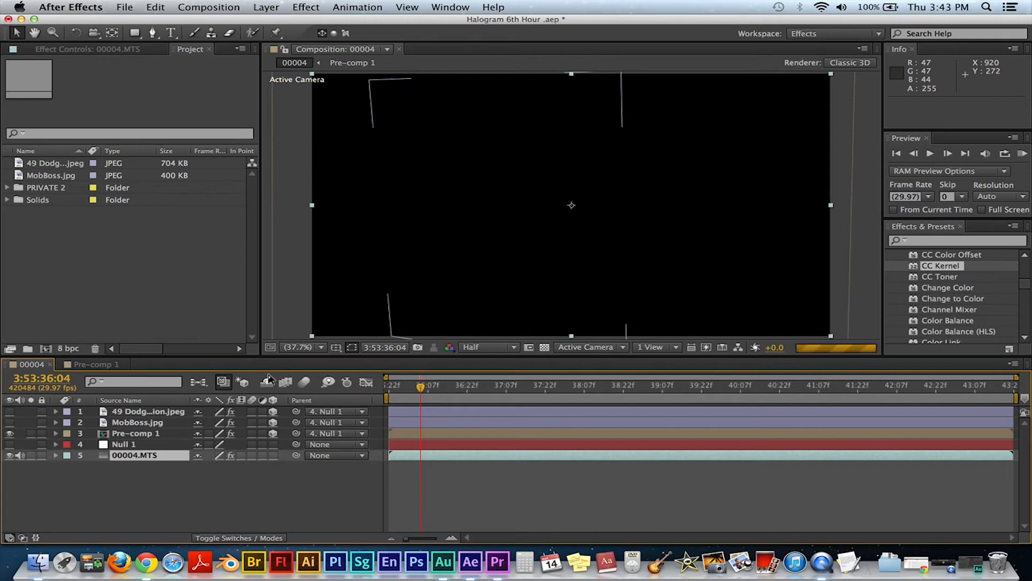
# Step: Move the playhead back slightly and play a RAM preview of the composition
pyautogui.moveTo(421, 387); pyautogui.dragTo(307, 385)
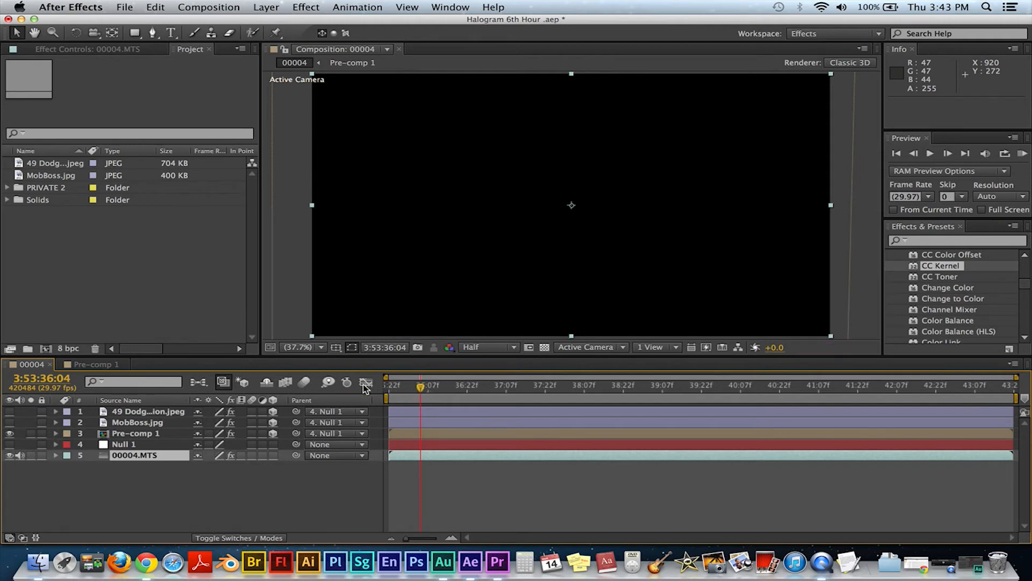
pyautogui.click(1022, 154)
pyautogui.click(1023, 155)
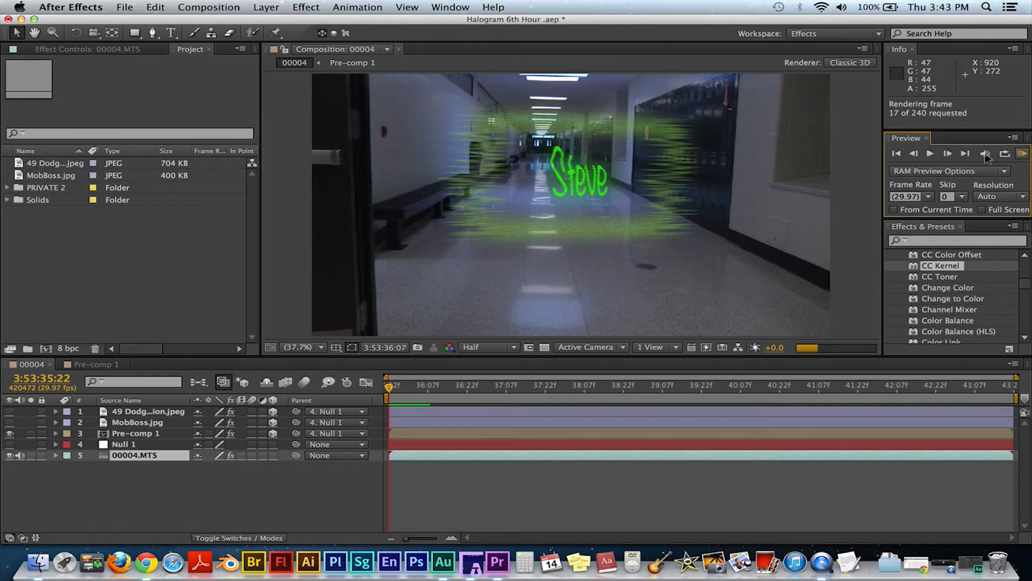
pyautogui.click(1021, 154)
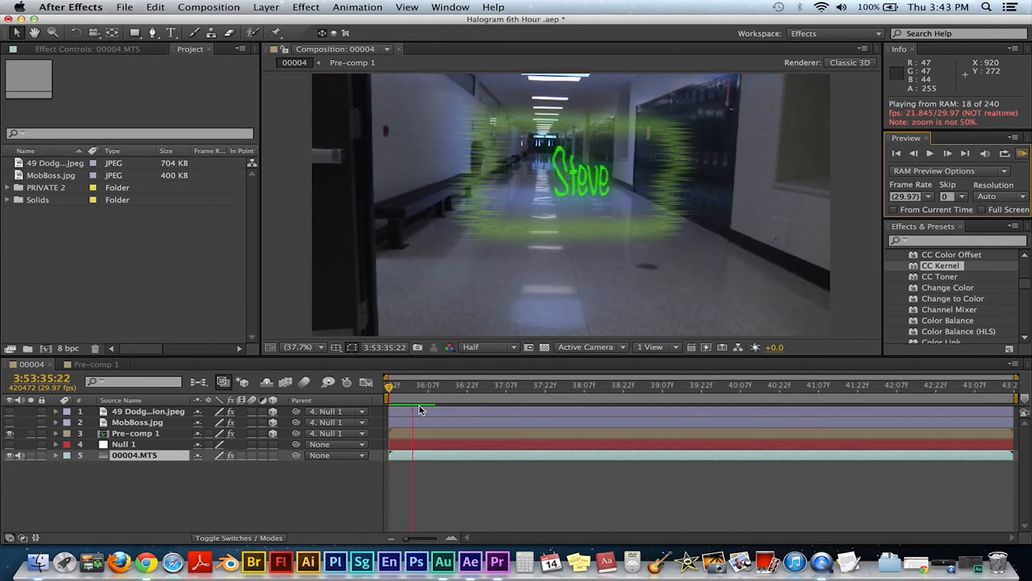
# Step: Stop the preview and add the 00004 composition to the render queue
pyautogui.press('space')
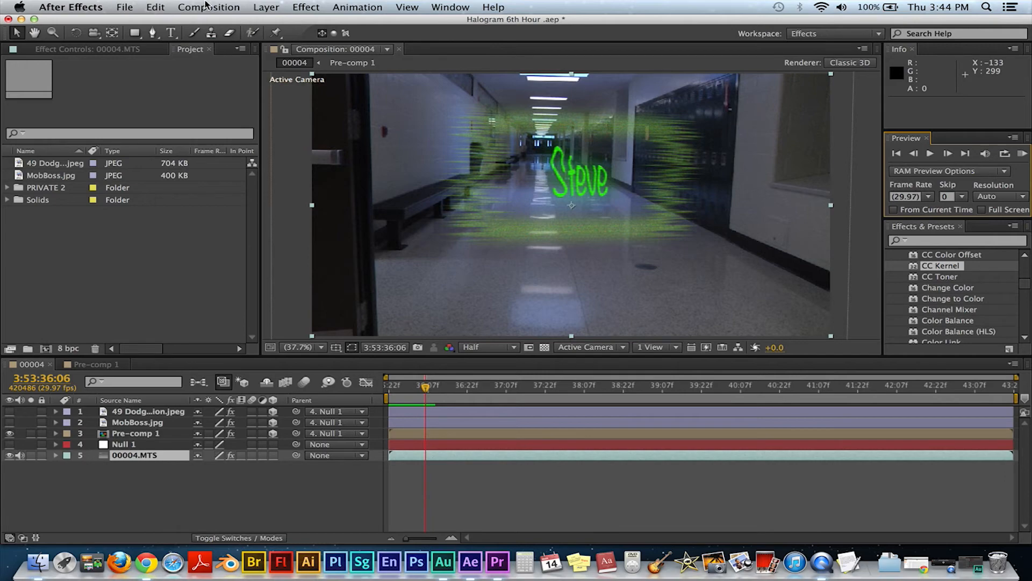
pyautogui.click(125, 7)
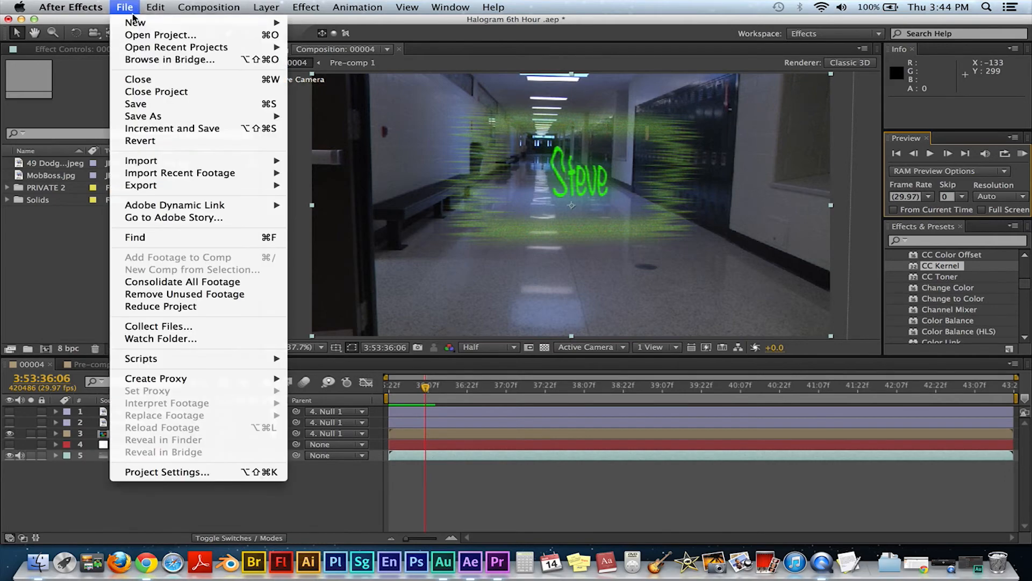
pyautogui.moveTo(250, 187)
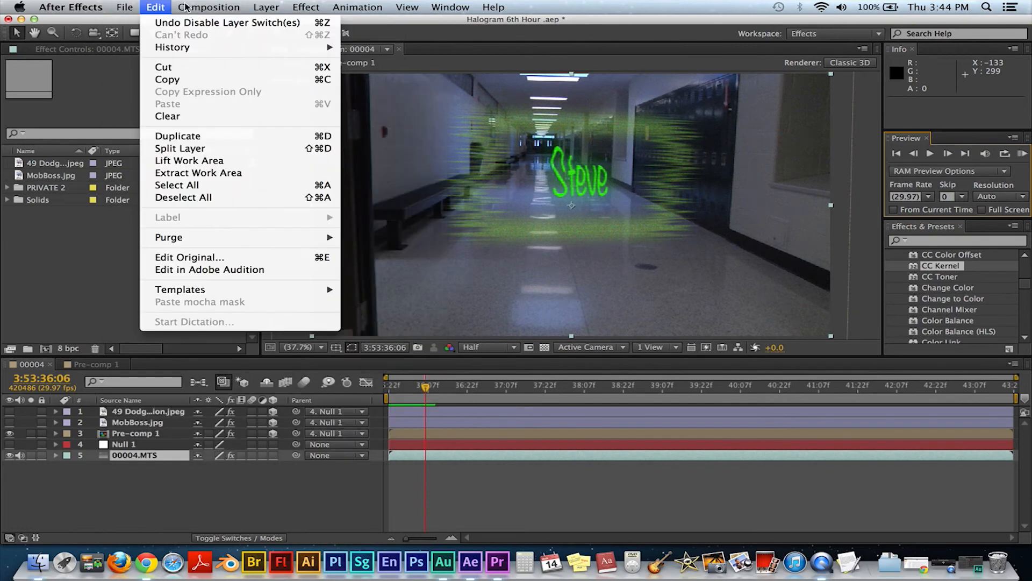
pyautogui.moveTo(205, 7)
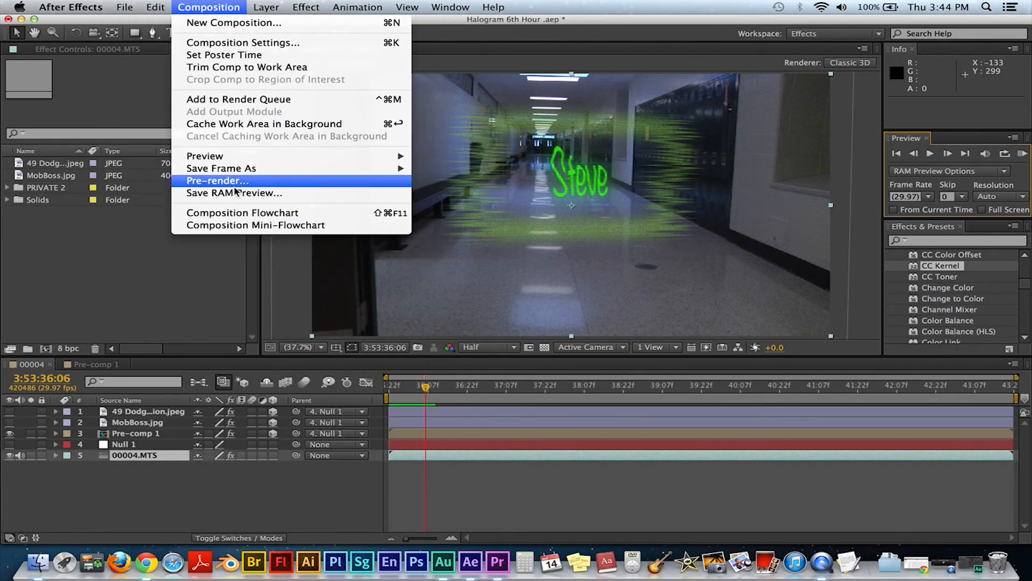
pyautogui.moveTo(121, 8)
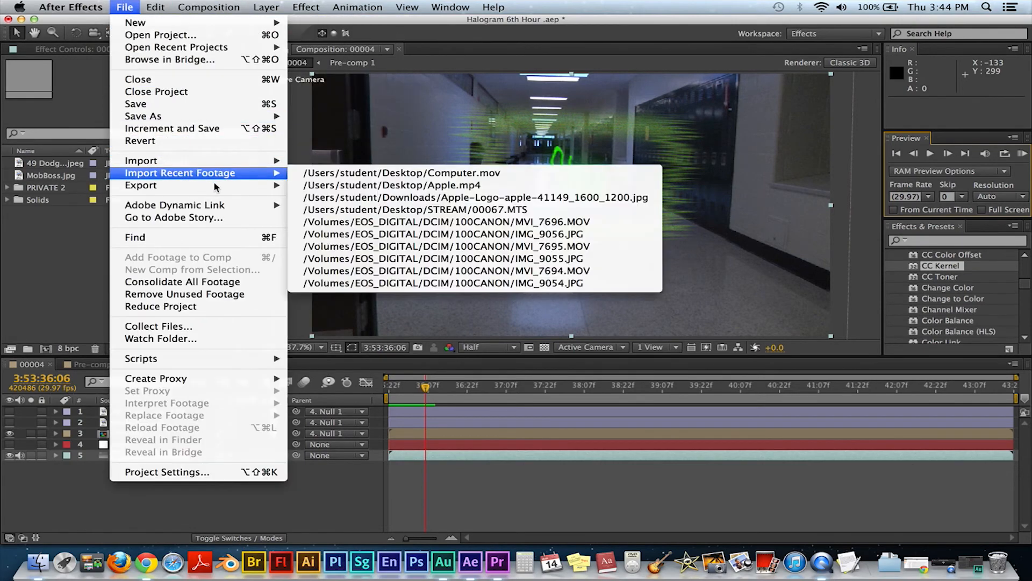
pyautogui.click(312, 186)
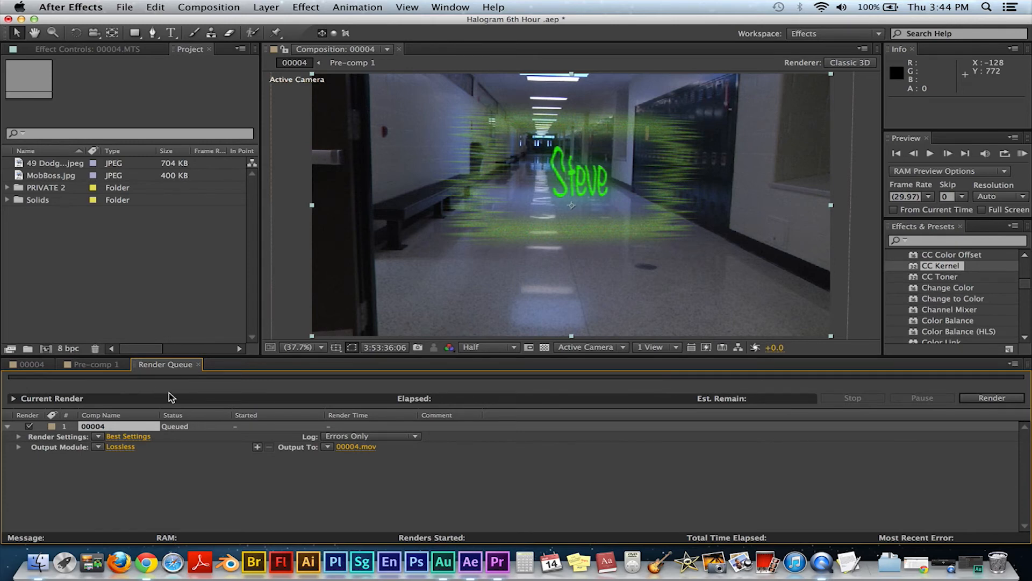
# Step: Set the render settings to Best quality and Full resolution
pyautogui.click(131, 436)
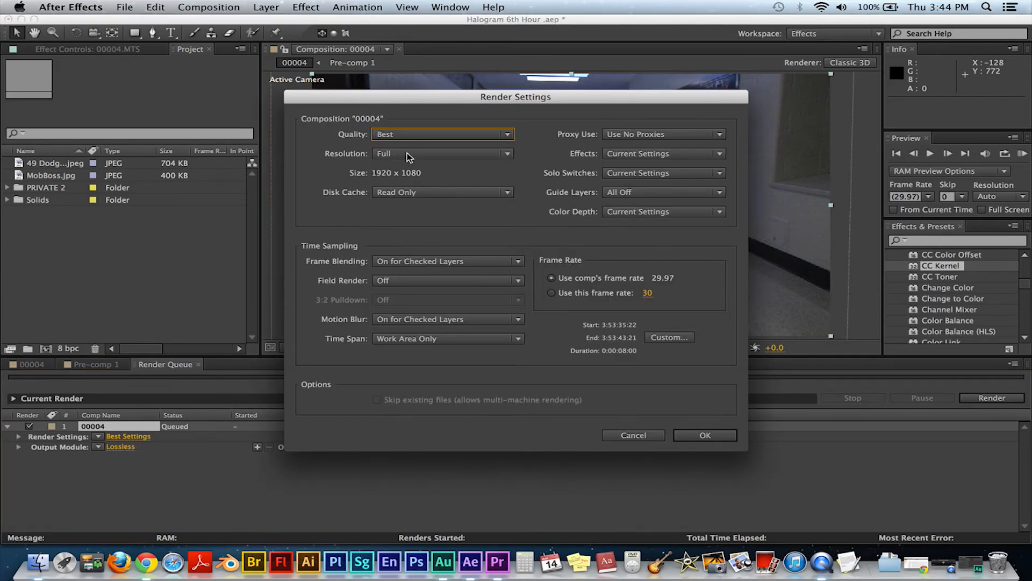
pyautogui.click(431, 136)
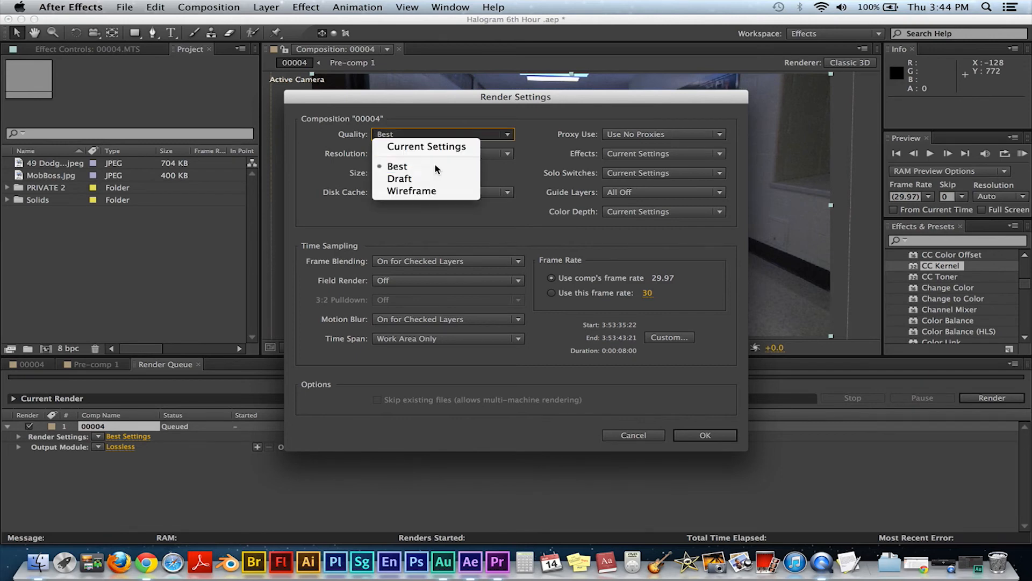
pyautogui.click(434, 166)
pyautogui.click(467, 155)
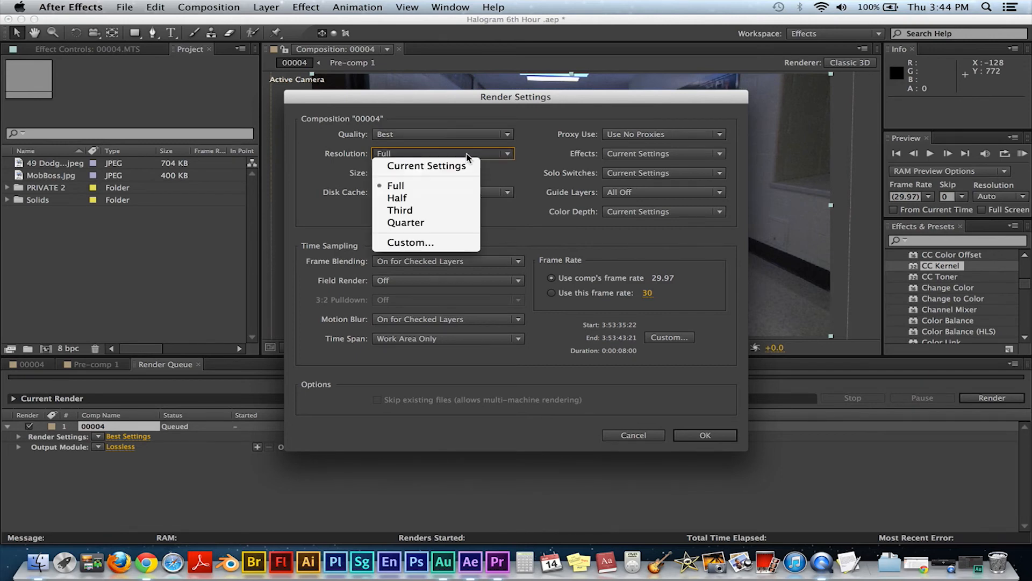
pyautogui.click(430, 186)
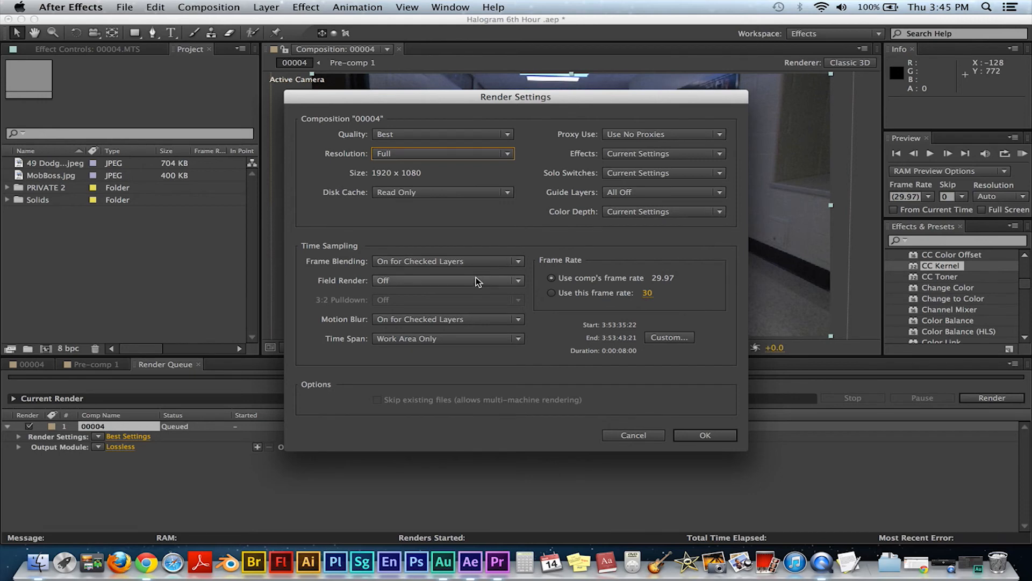
pyautogui.click(428, 133)
pyautogui.click(433, 167)
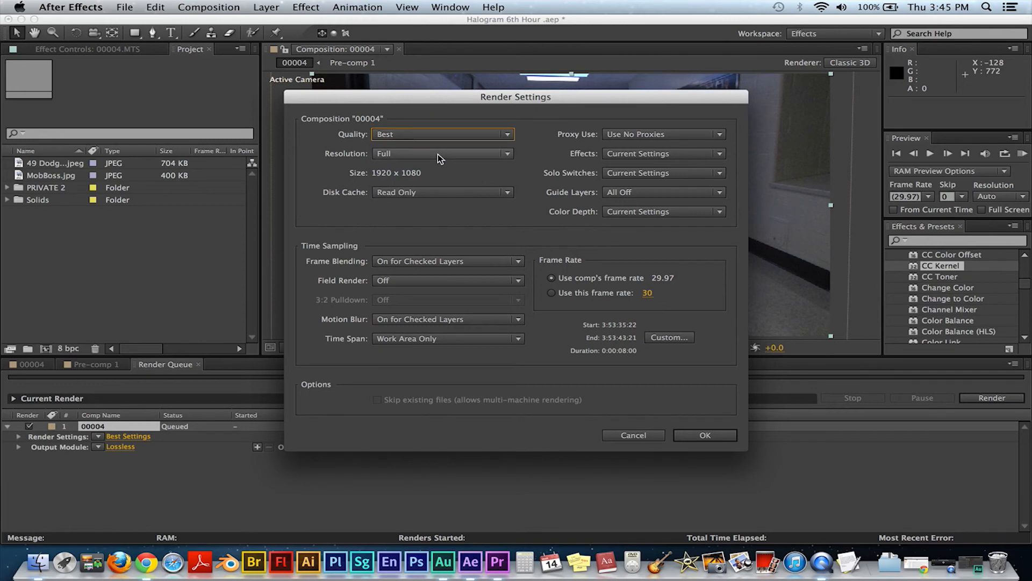
pyautogui.click(438, 154)
pyautogui.click(428, 184)
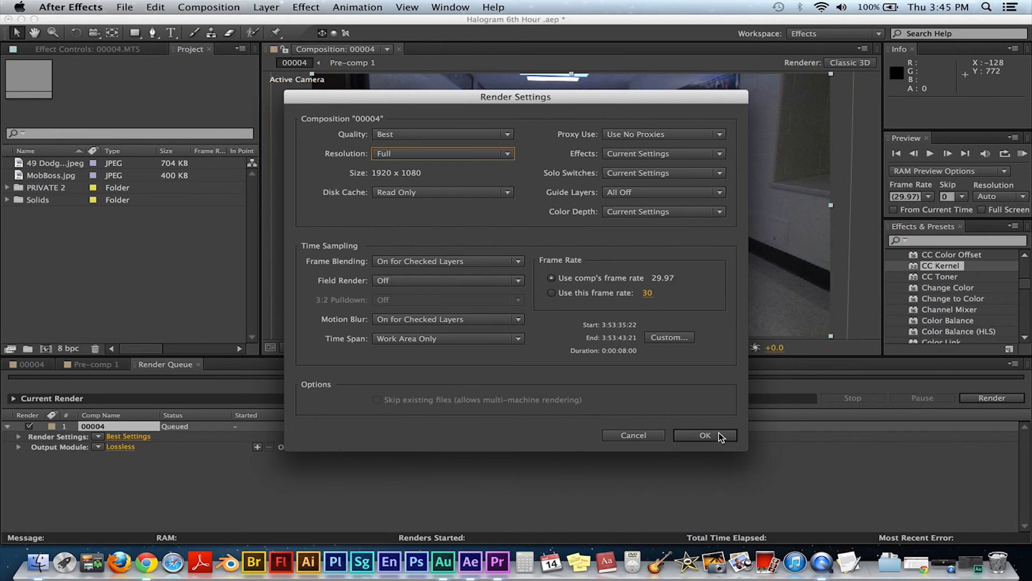
pyautogui.click(694, 435)
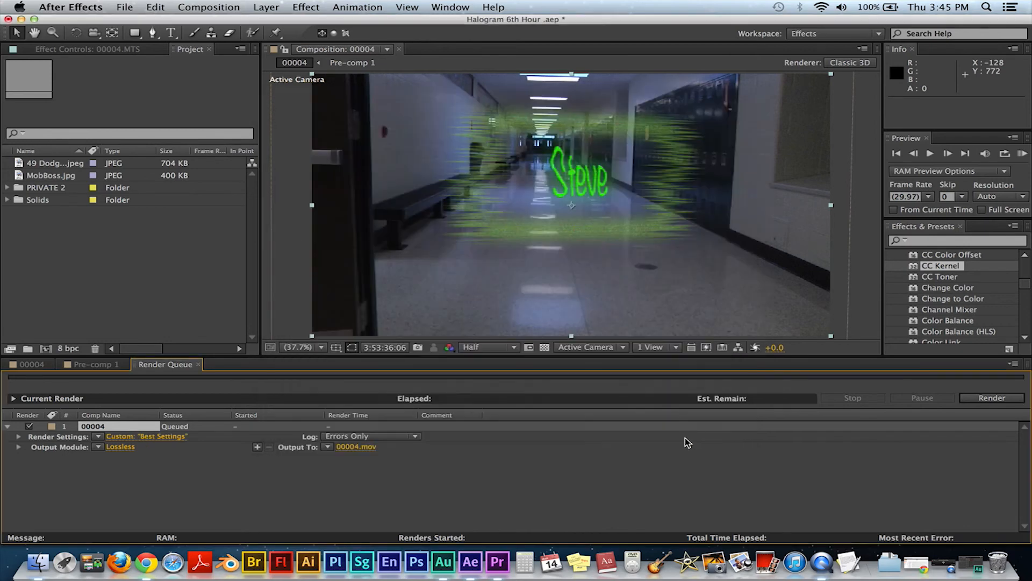
# Step: Set the output module to QuickTime format with no post-render action, RGB channels, and resizing enabled at 1920 x 1080
pyautogui.click(119, 447)
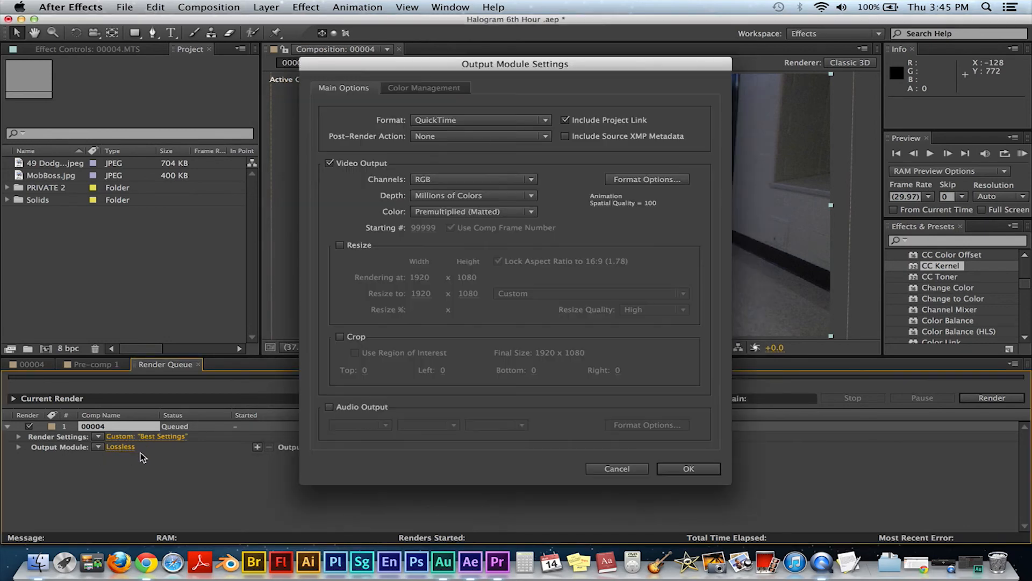
pyautogui.click(498, 119)
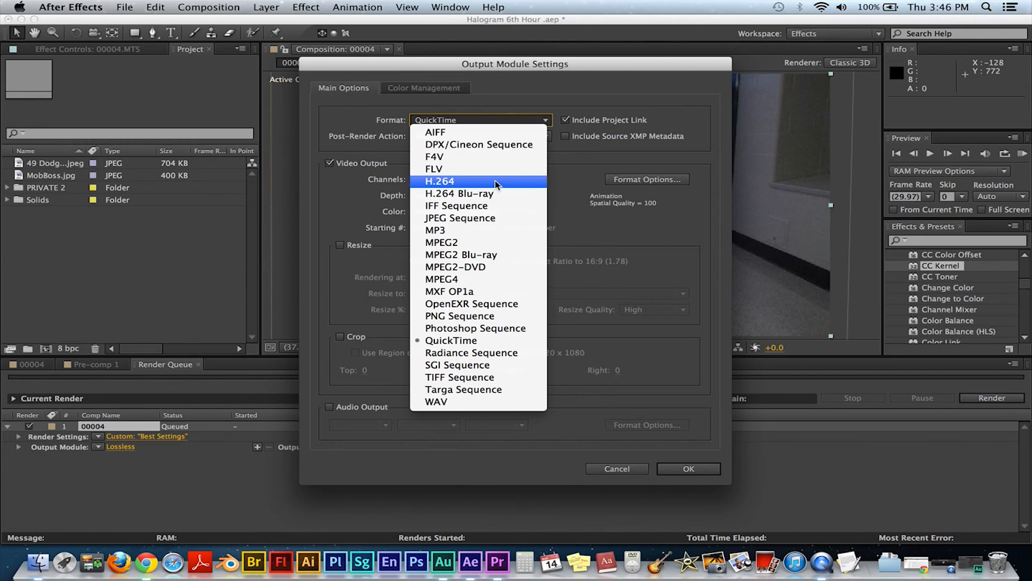
pyautogui.click(554, 190)
pyautogui.click(486, 135)
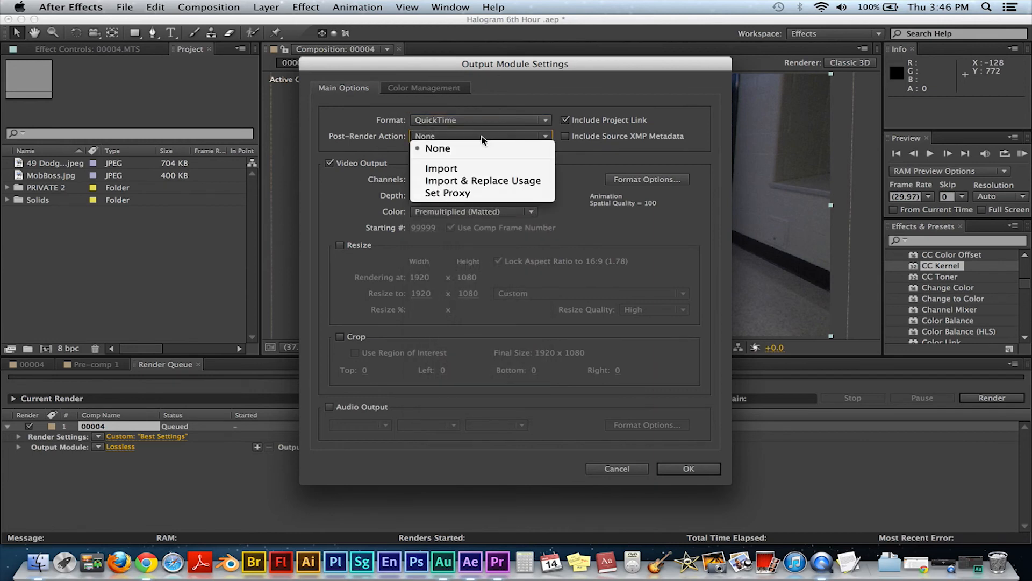
pyautogui.click(466, 148)
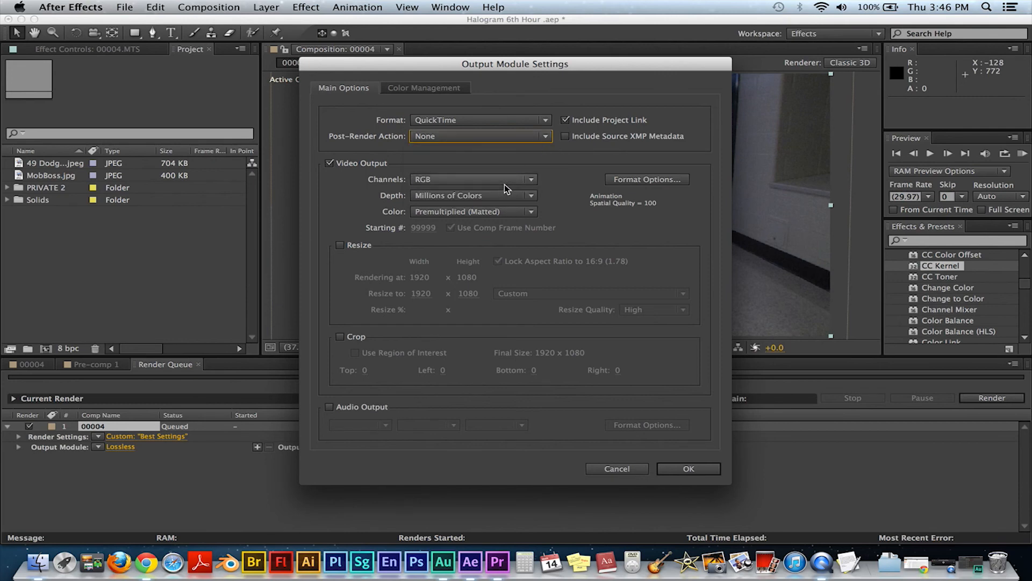
pyautogui.click(469, 178)
pyautogui.click(391, 175)
pyautogui.click(455, 179)
pyautogui.click(386, 189)
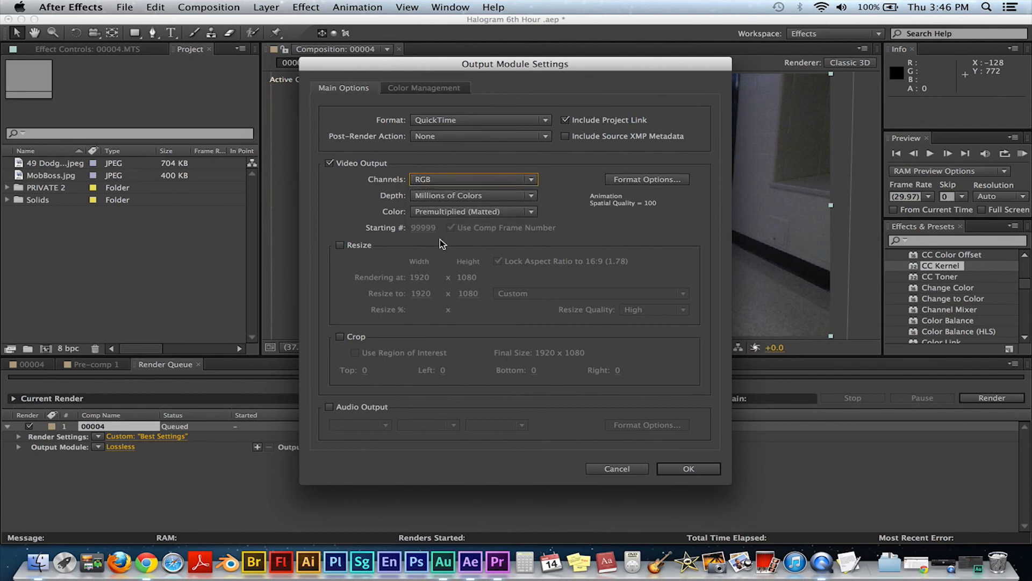
pyautogui.click(340, 245)
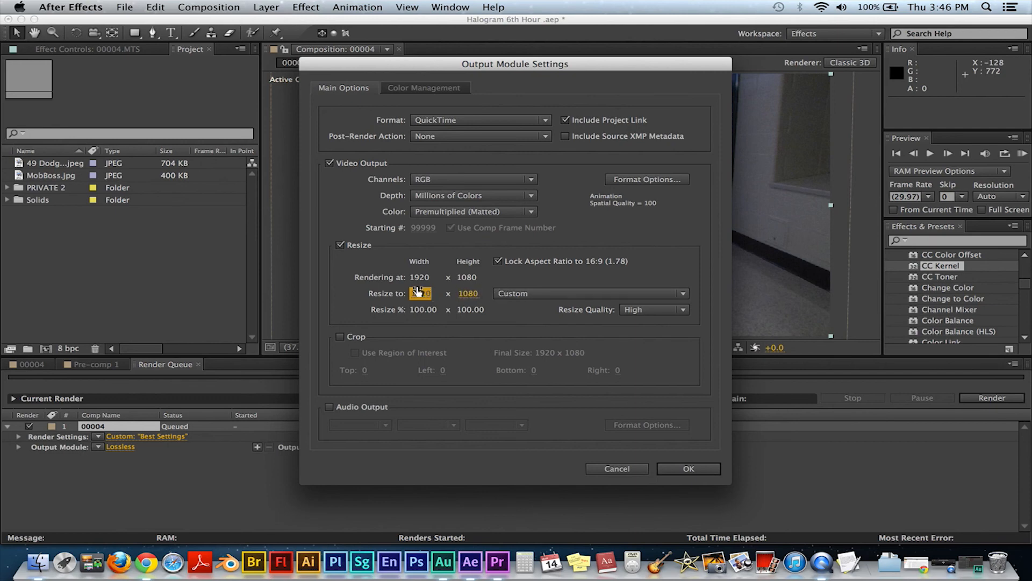
pyautogui.press('Tab')
pyautogui.click(425, 293)
pyautogui.click(682, 466)
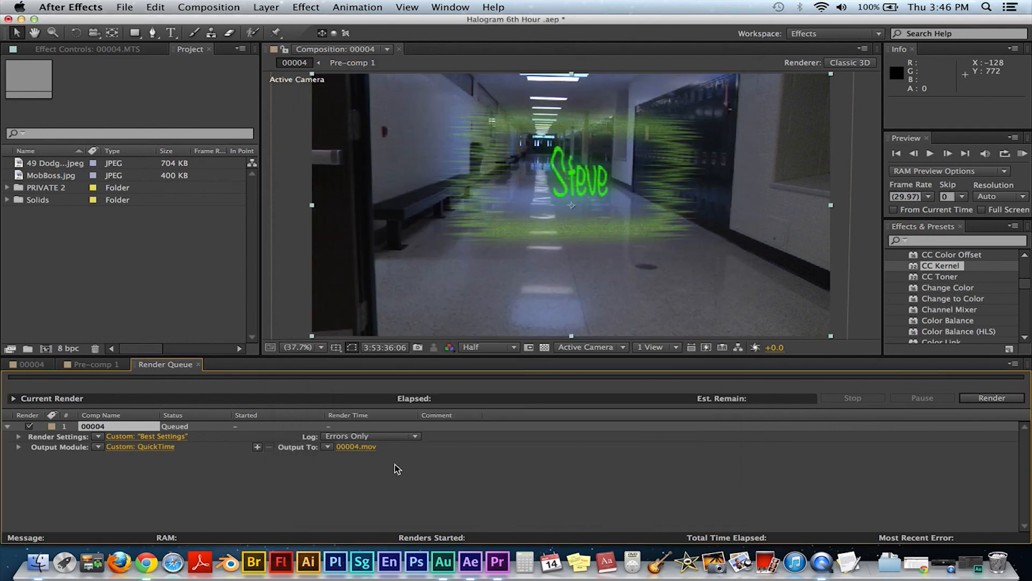
pyautogui.click(355, 447)
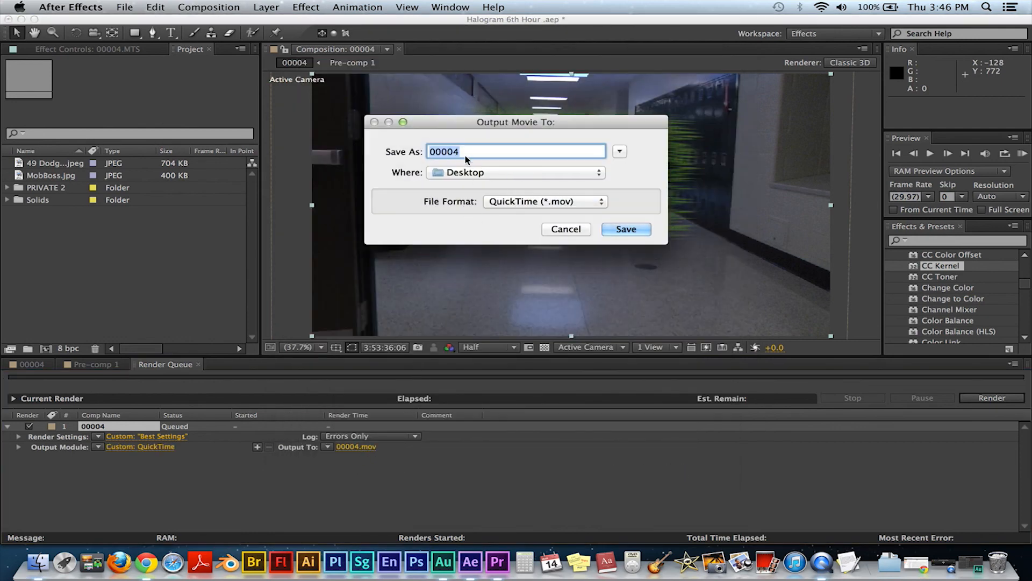
pyautogui.click(566, 228)
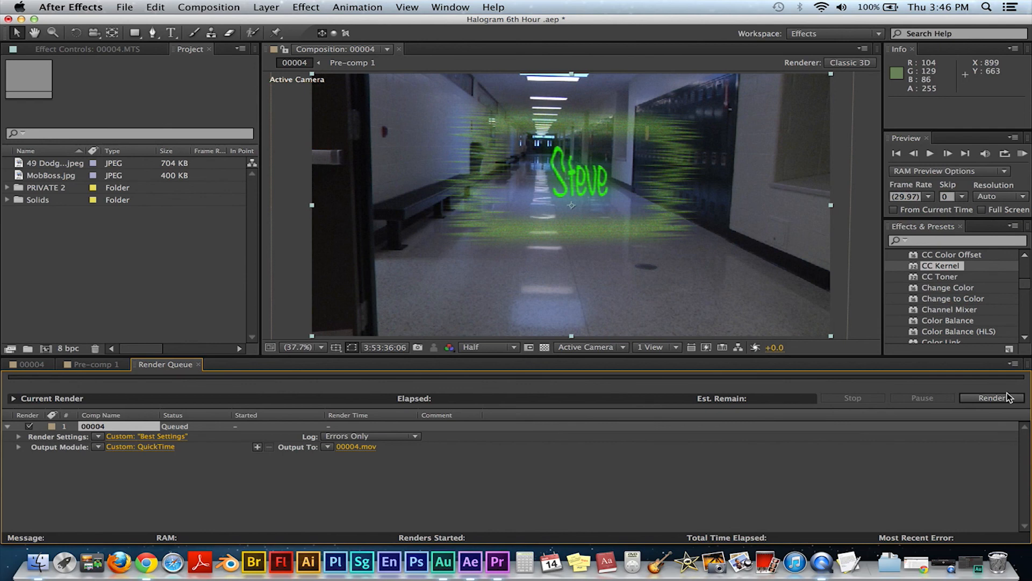
pyautogui.click(354, 447)
pyautogui.click(604, 176)
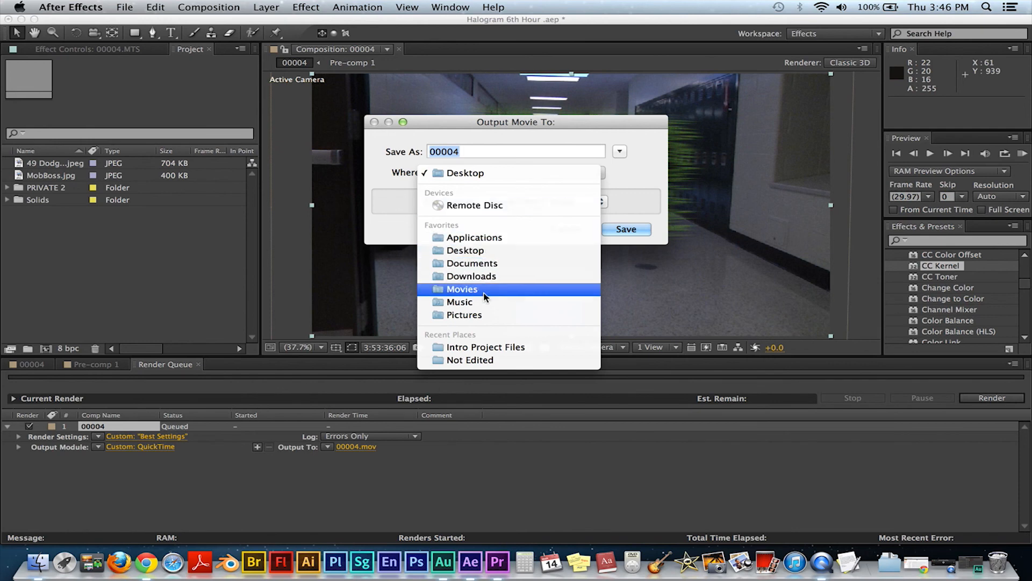
pyautogui.click(484, 255)
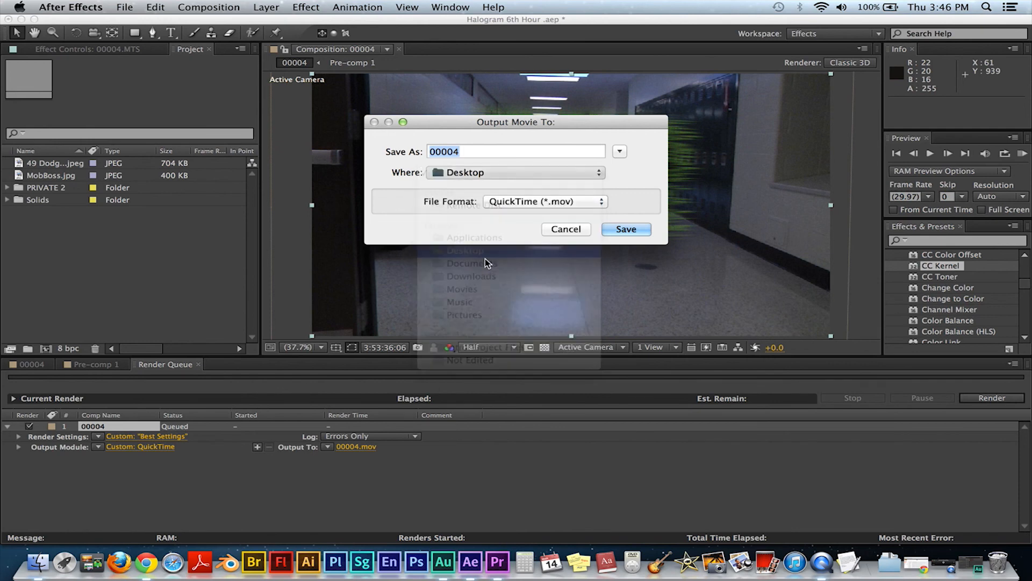
pyautogui.click(559, 232)
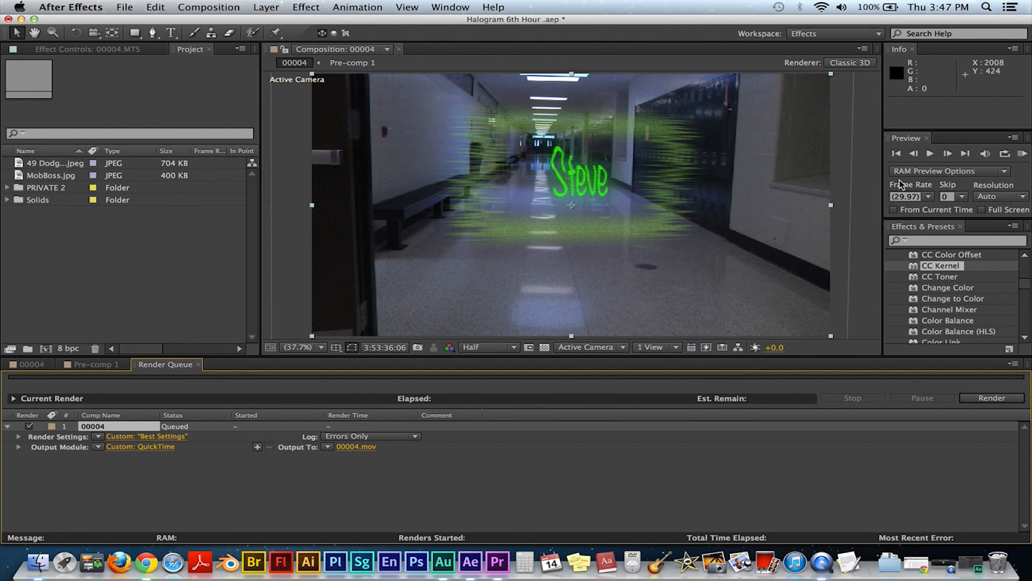
pyautogui.click(813, 35)
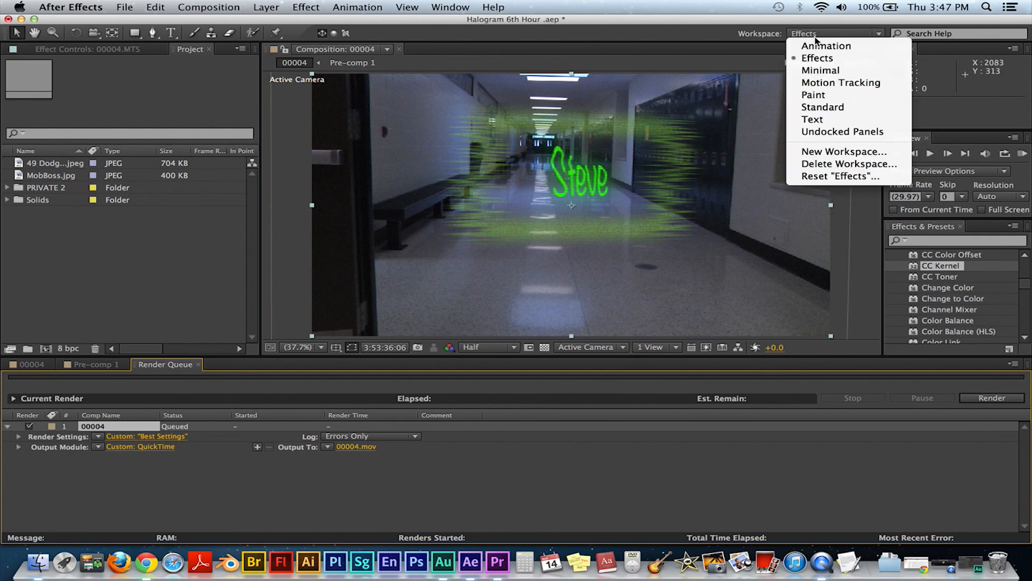
pyautogui.click(585, 48)
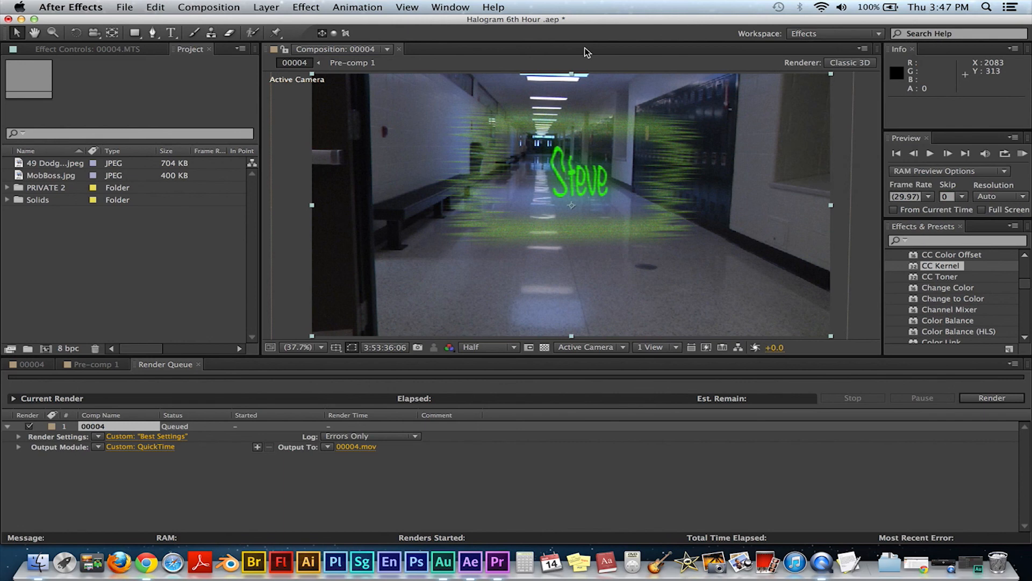